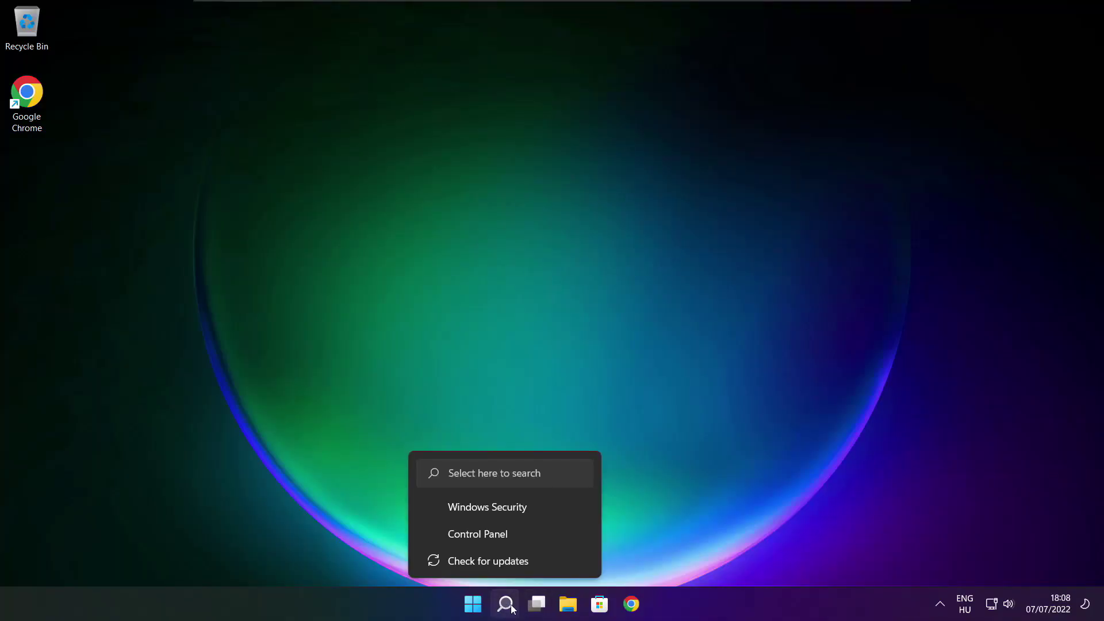
Search Windows for 'device manager'.
left_click(509, 608)
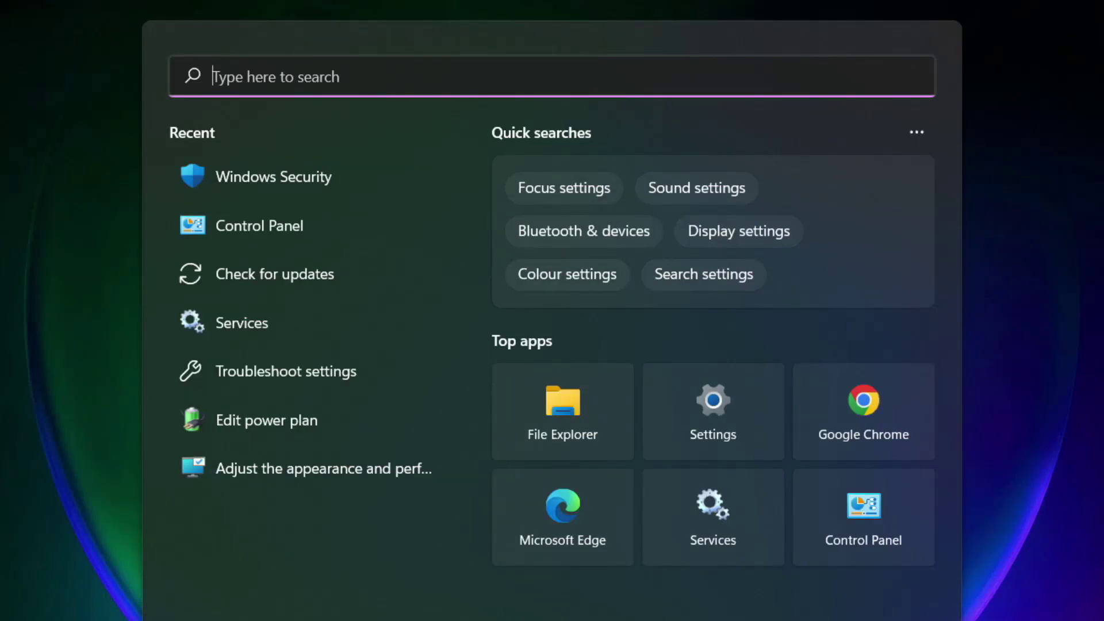
type("device m")
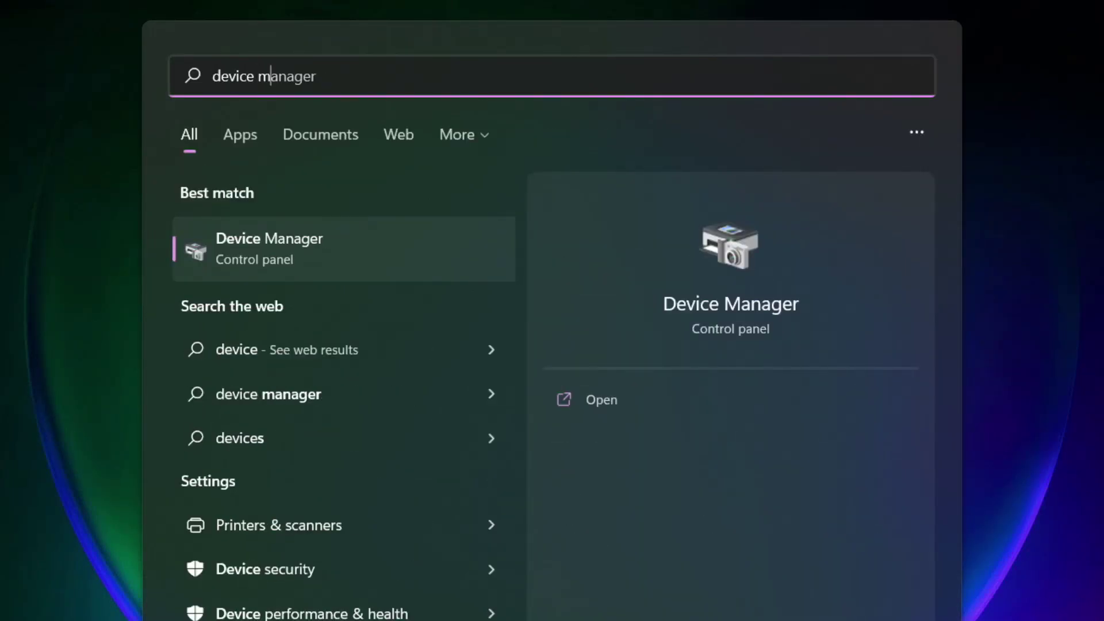
type("anag")
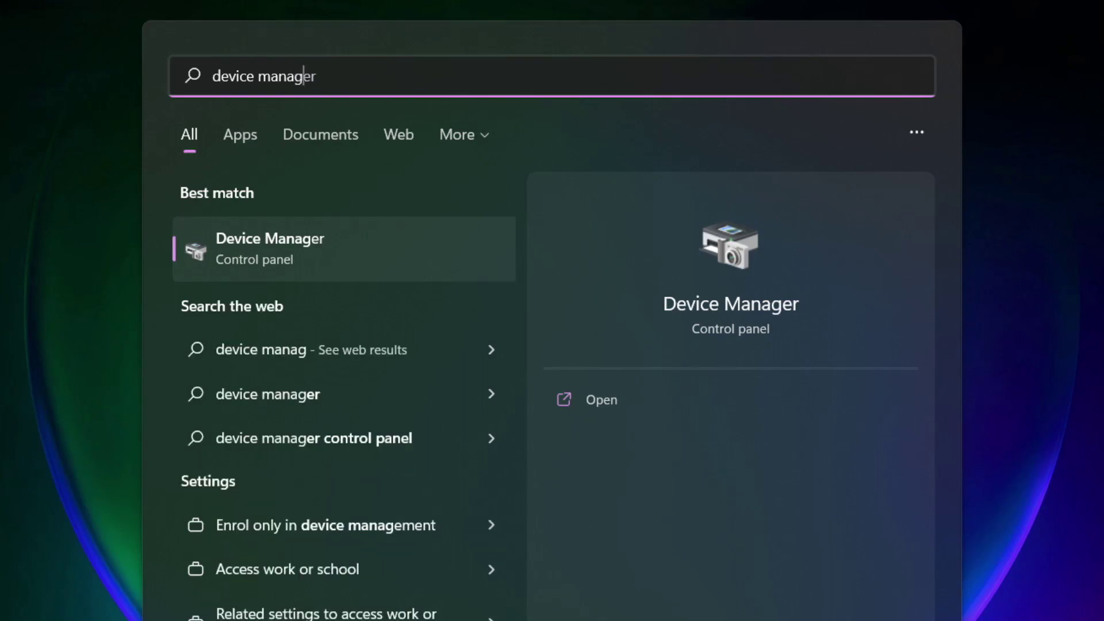
type("er")
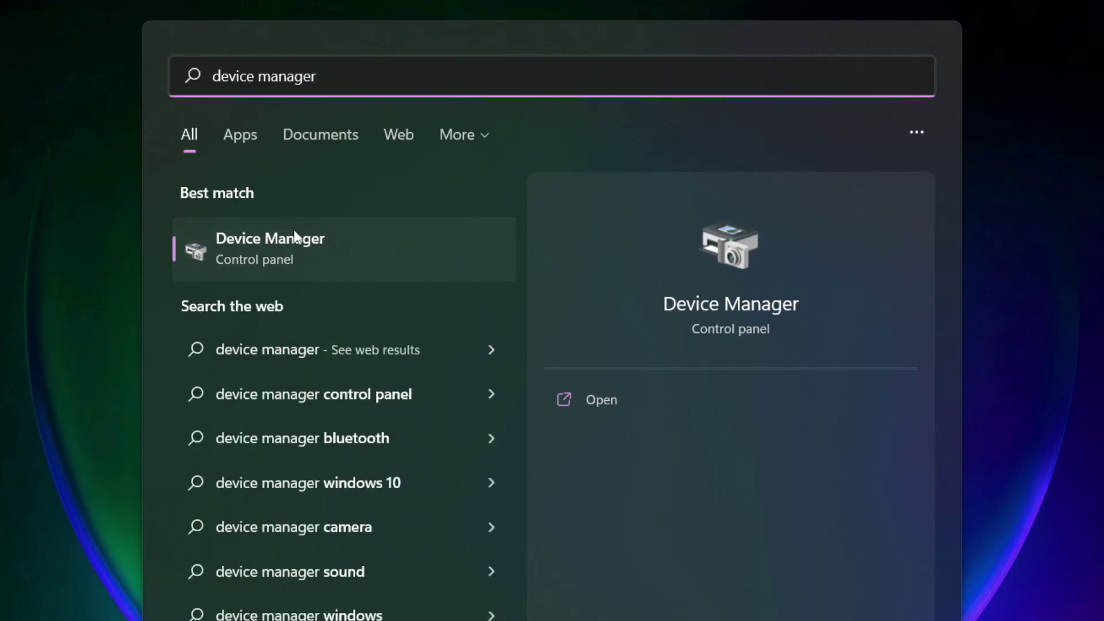
Open Device Manager maximized and auto-search for a newer VMware SVGA 3D display driver.
left_click(405, 251)
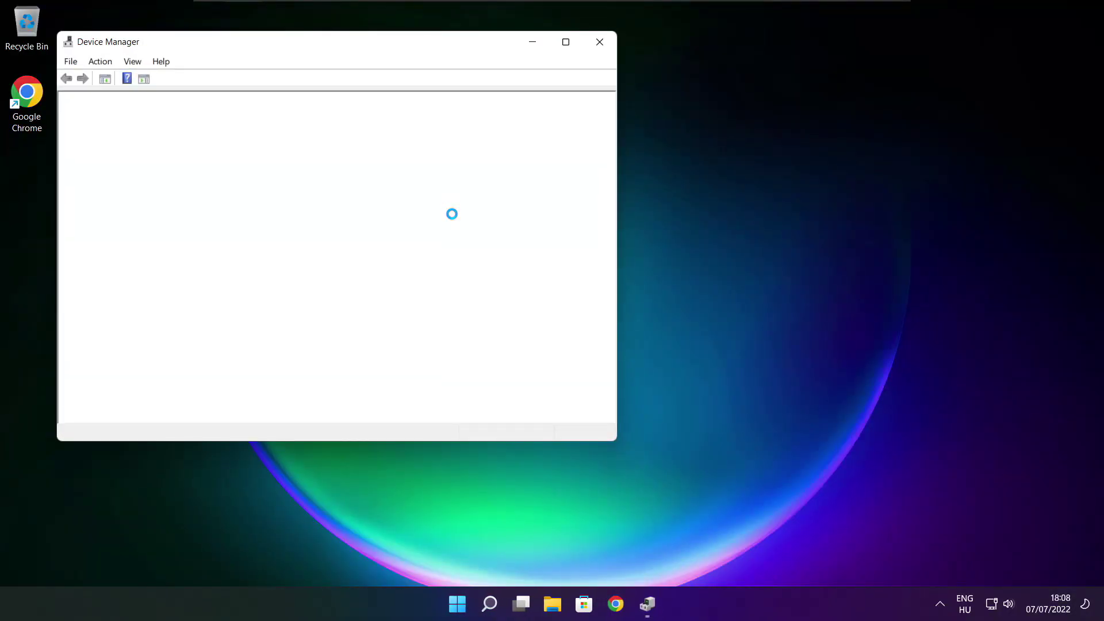
left_click(566, 43)
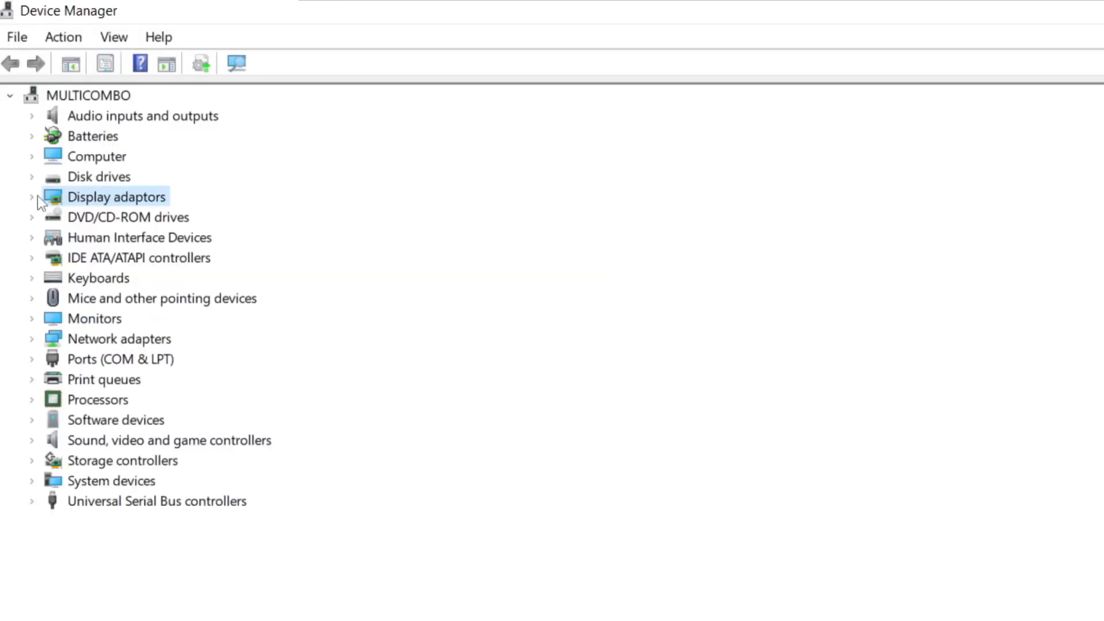
left_click(31, 197)
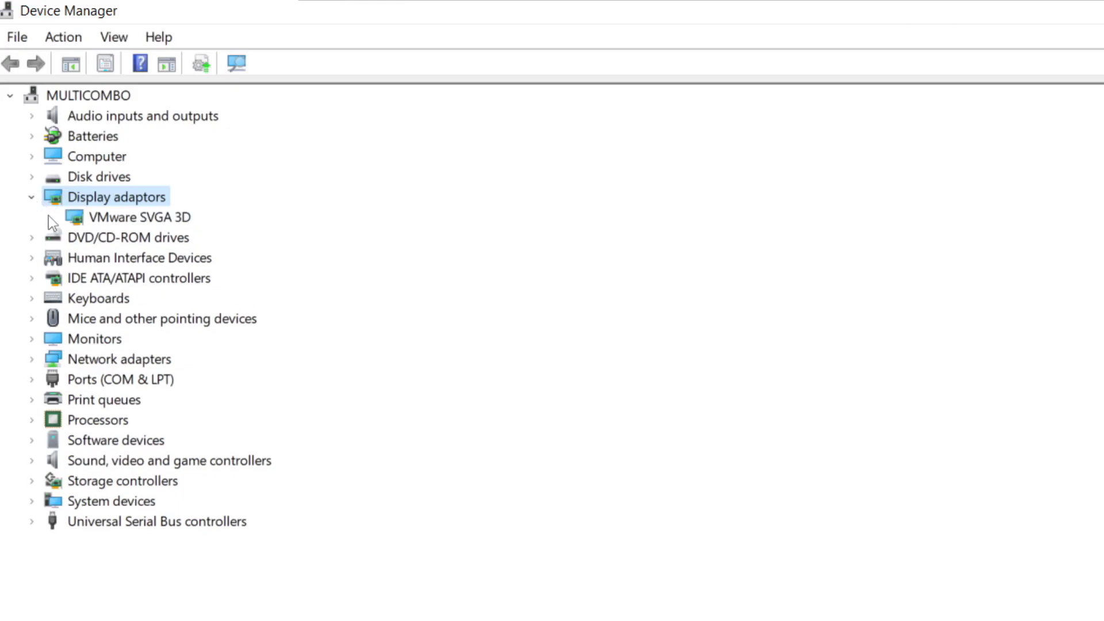
left_click(165, 221)
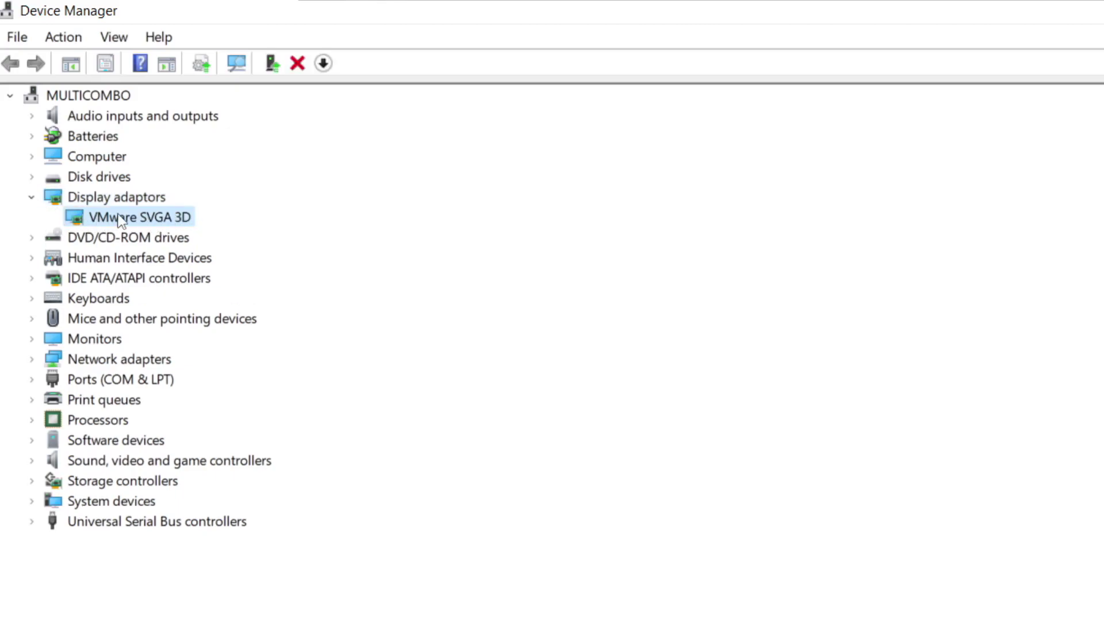
right_click(120, 220)
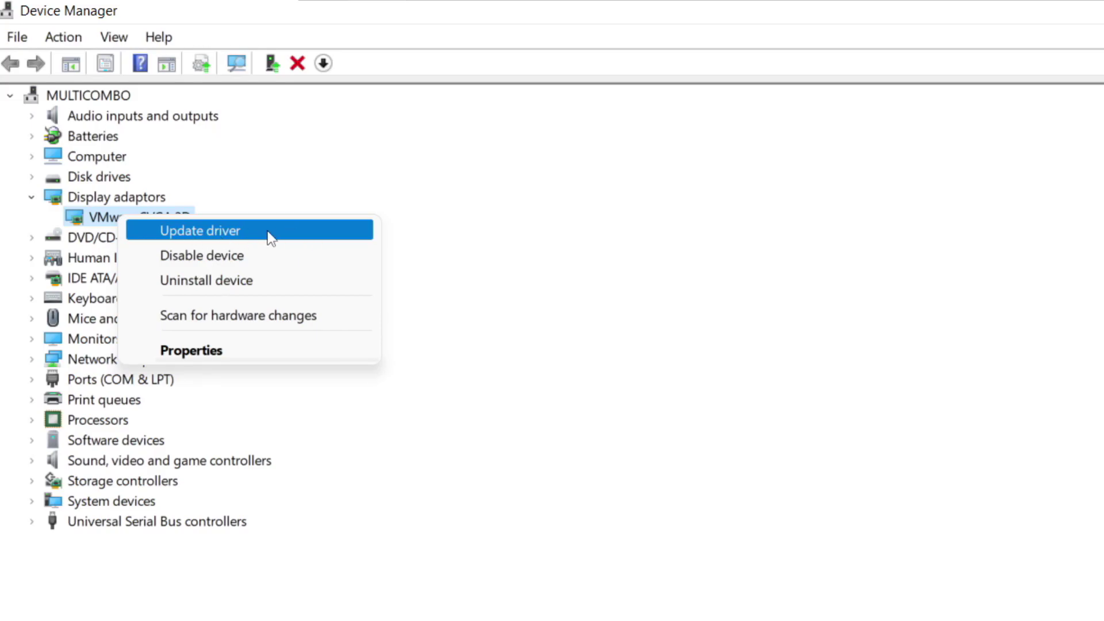
left_click(244, 230)
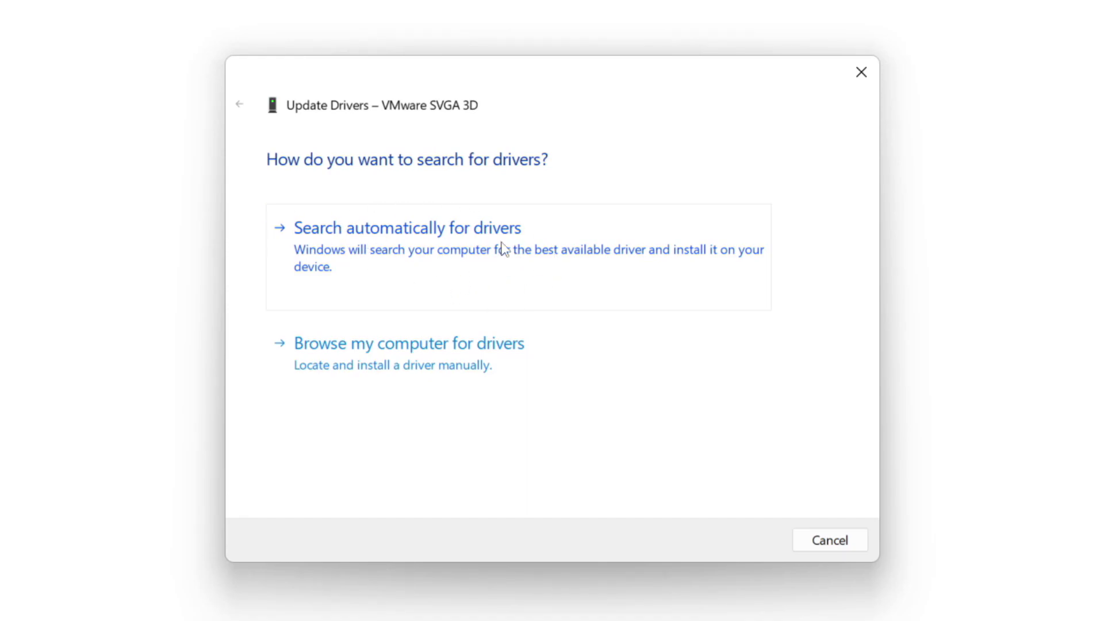
left_click(483, 255)
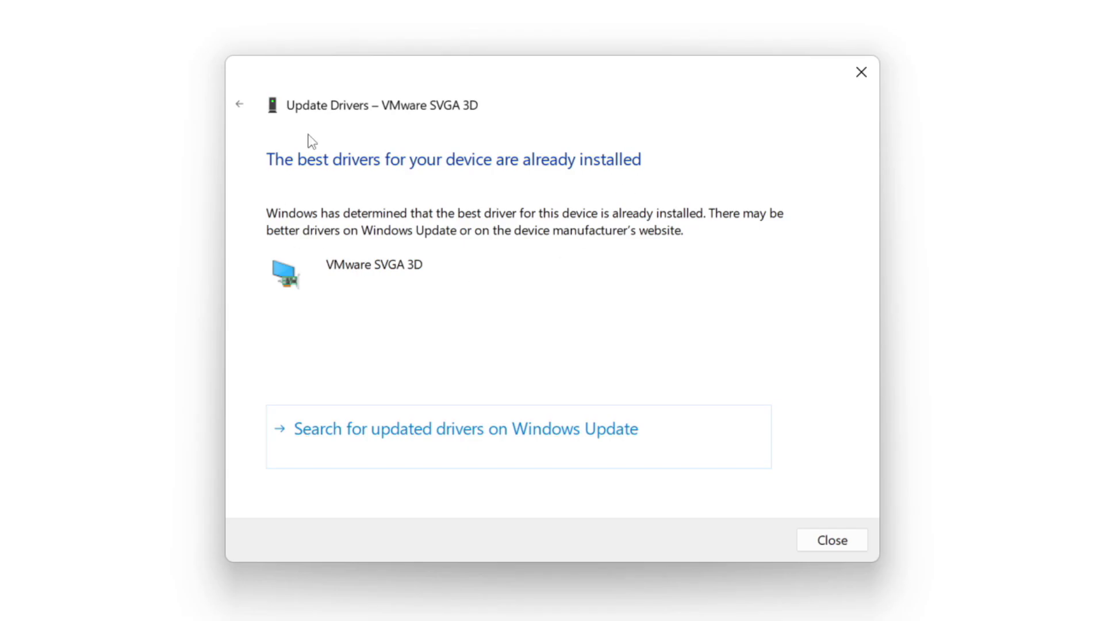
left_click(828, 543)
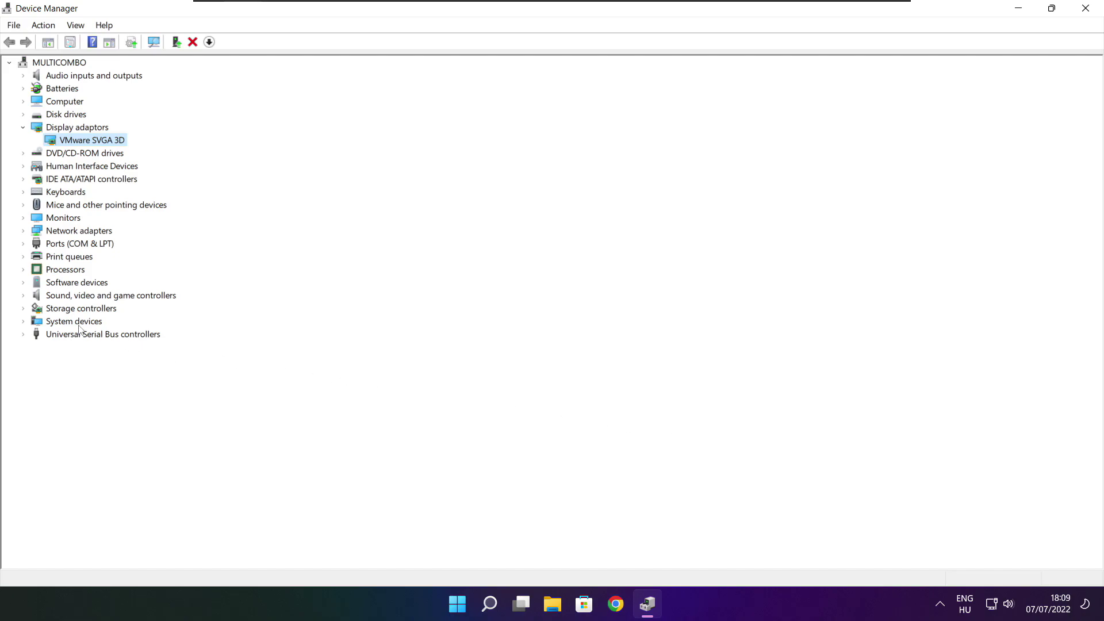
Auto-search for a newer High Definition Audio Device driver under Sound, video and game controllers.
left_click(73, 365)
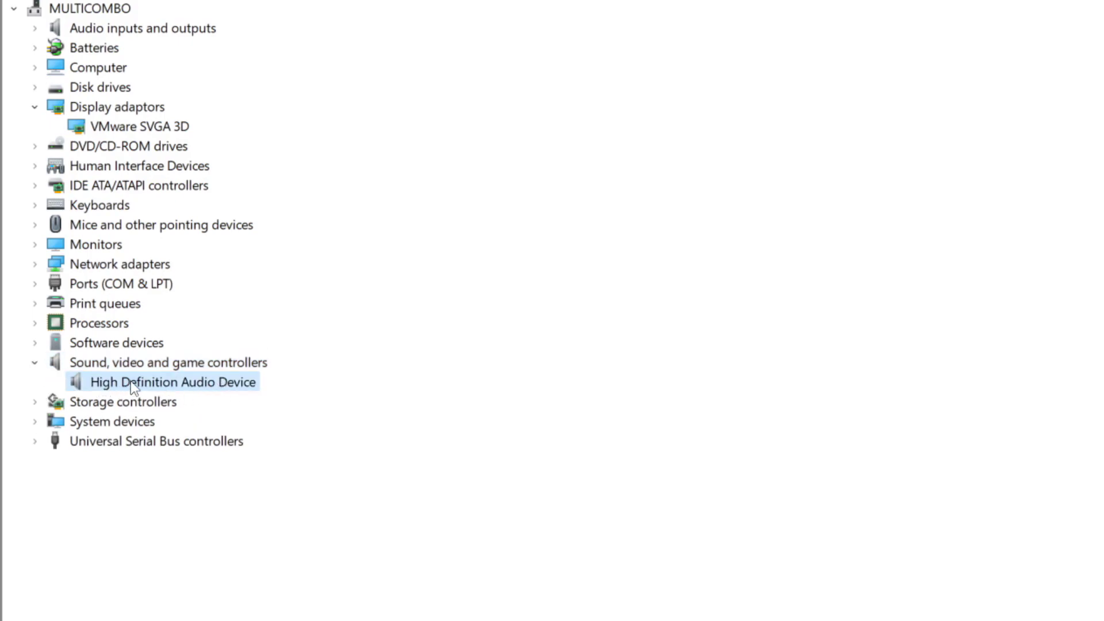
right_click(164, 388)
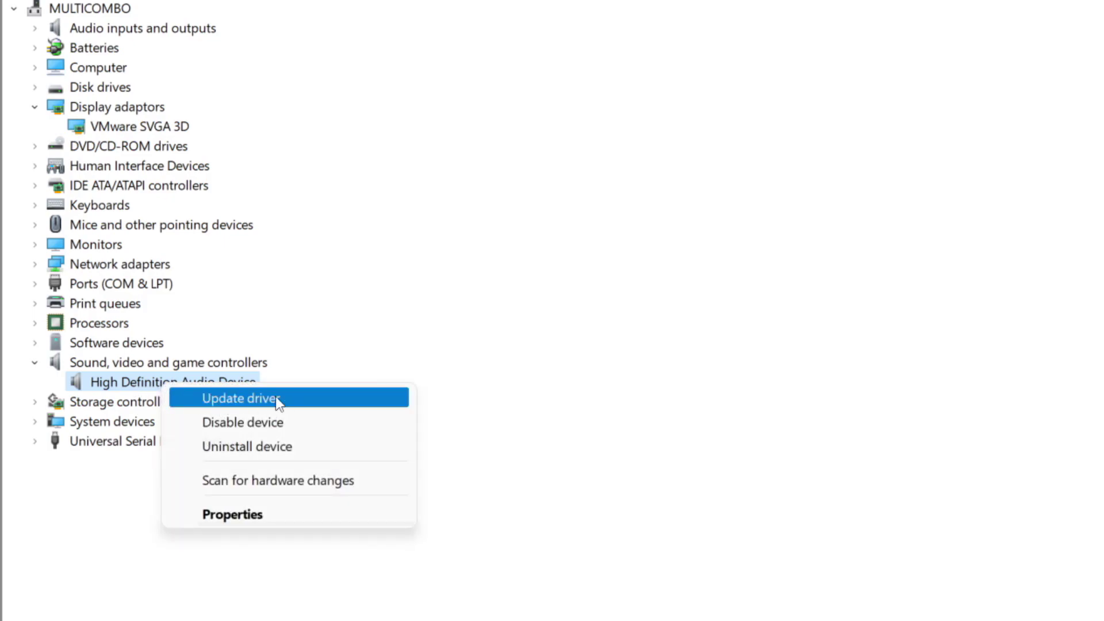
left_click(328, 403)
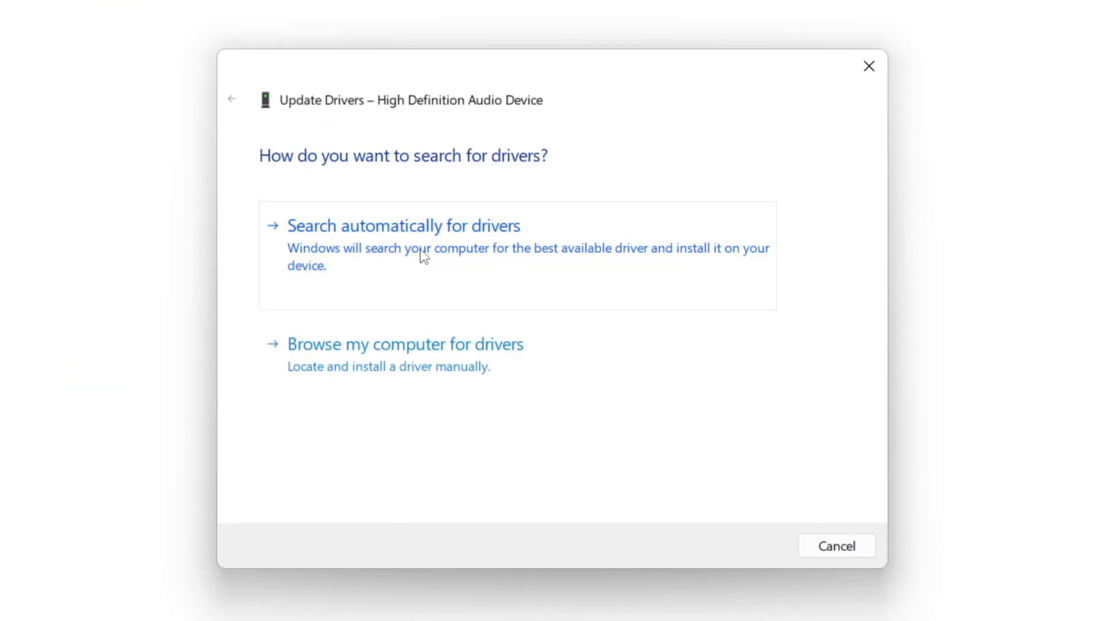
left_click(439, 253)
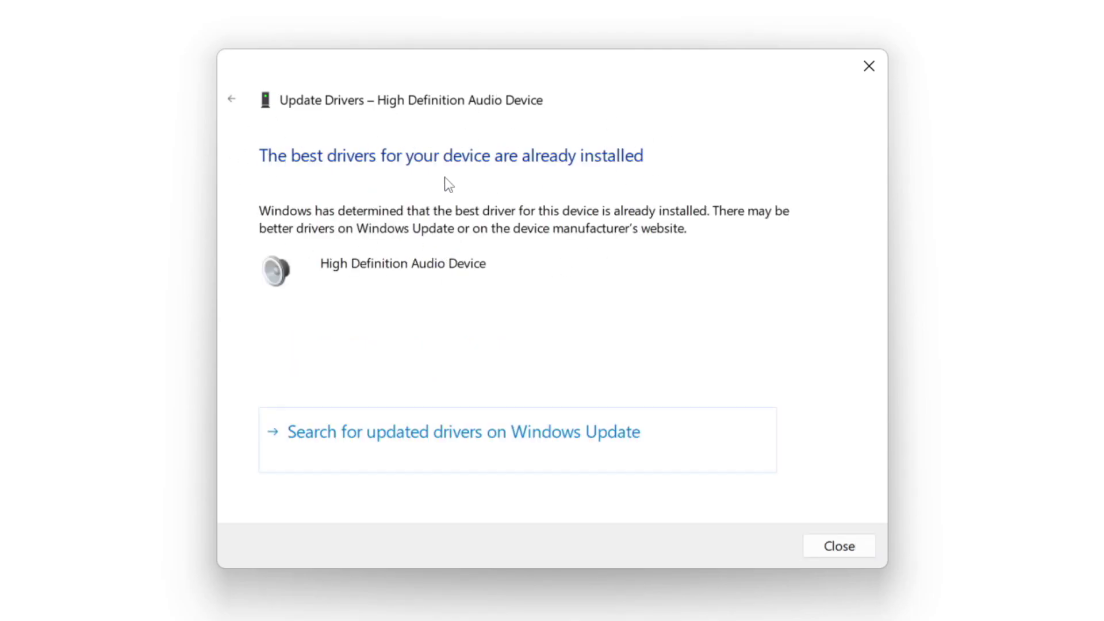
left_click(840, 546)
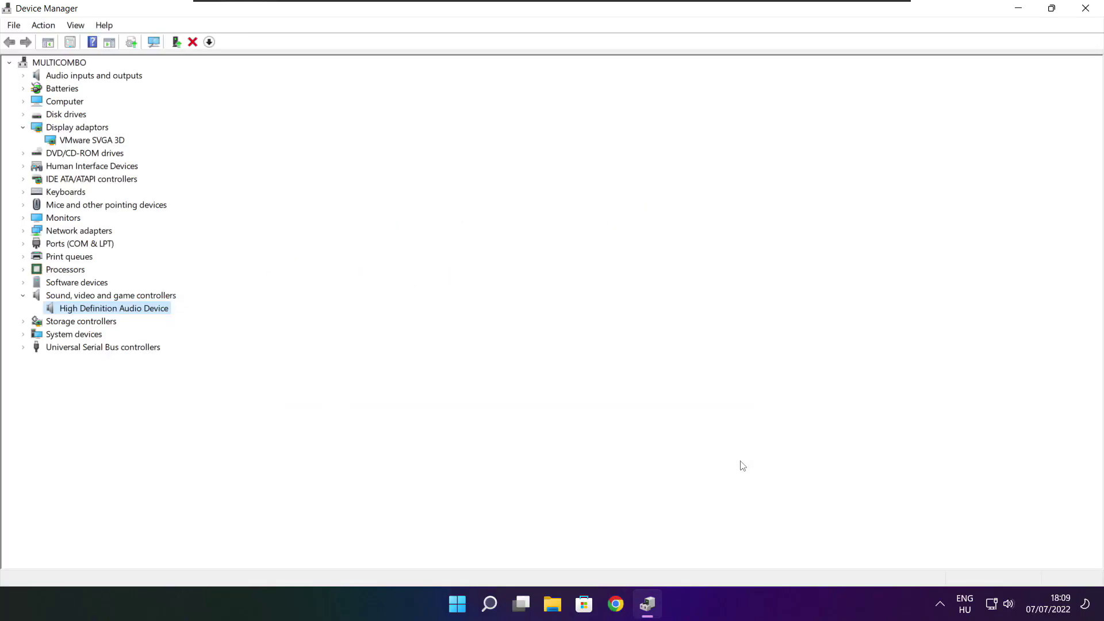
Close Device Manager and open 'Check for updates' from a search for 'updates'.
left_click(1086, 8)
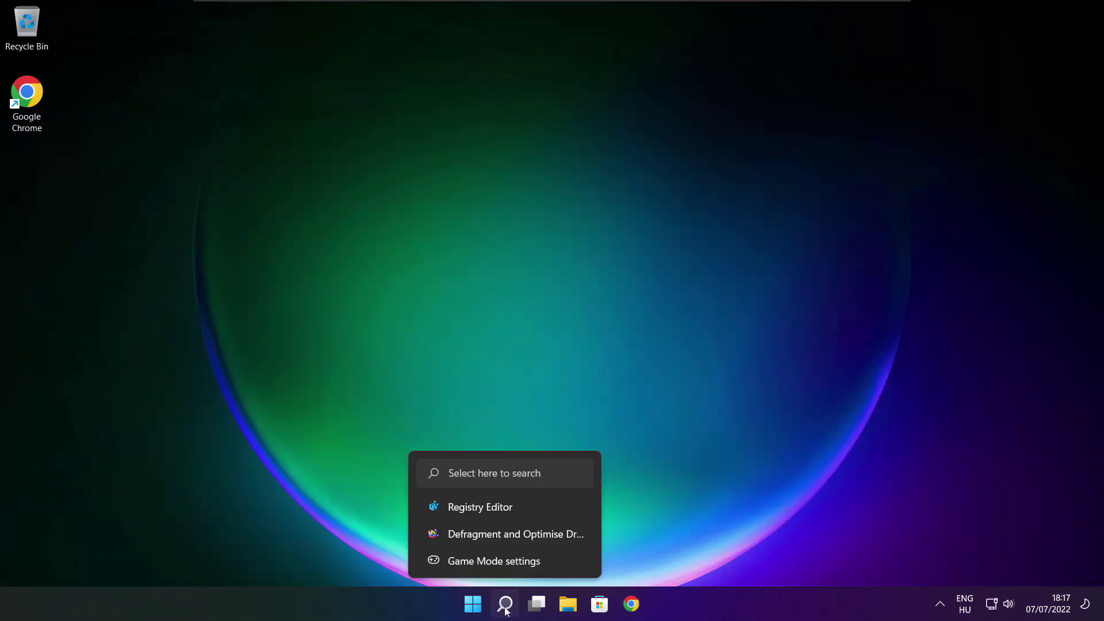
left_click(505, 605)
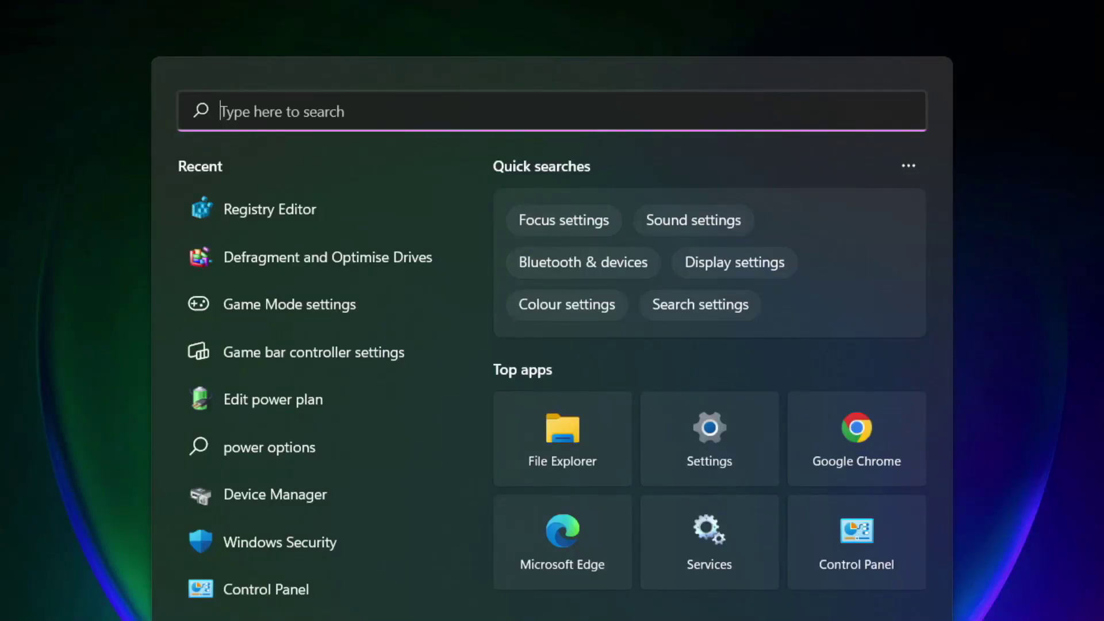
type("updates")
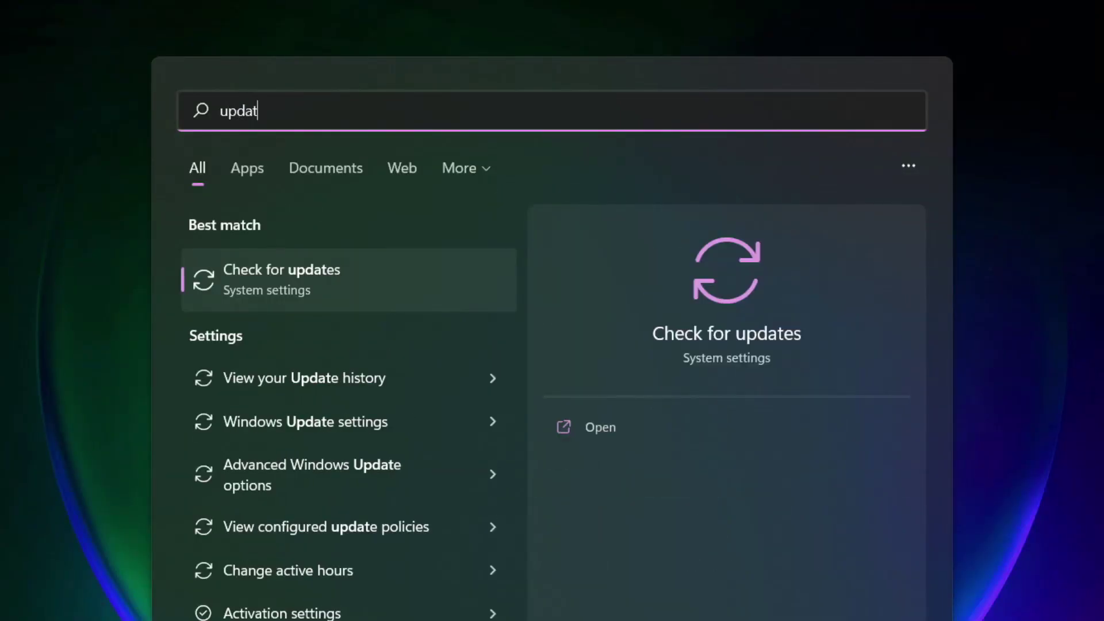
left_click(326, 286)
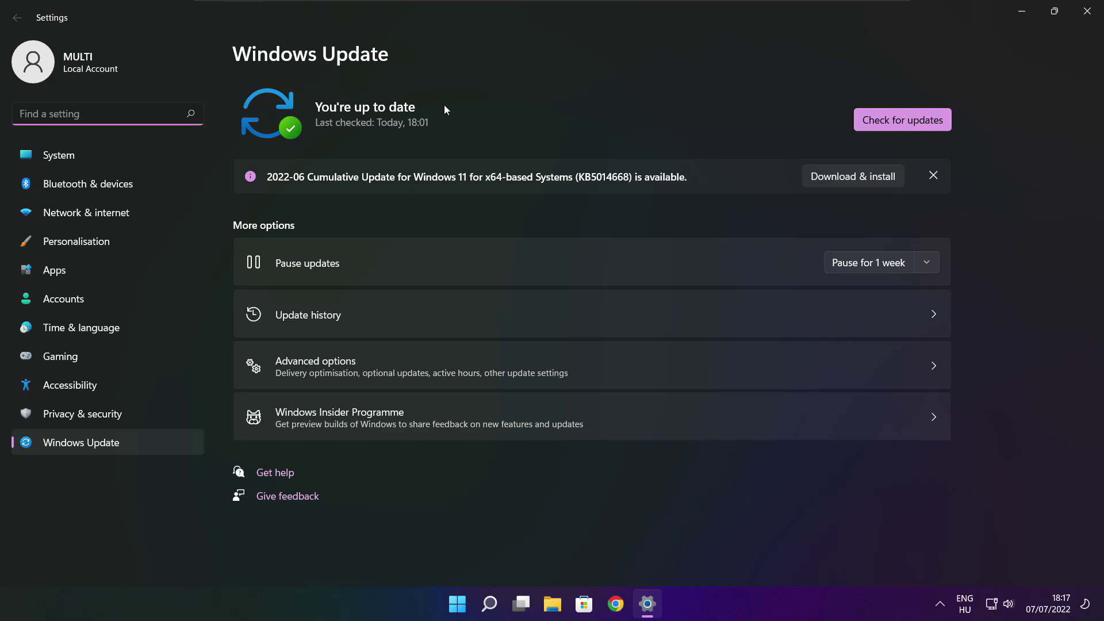
Run a Windows Update check, which reports the PC up to date, then close Settings.
left_click(903, 123)
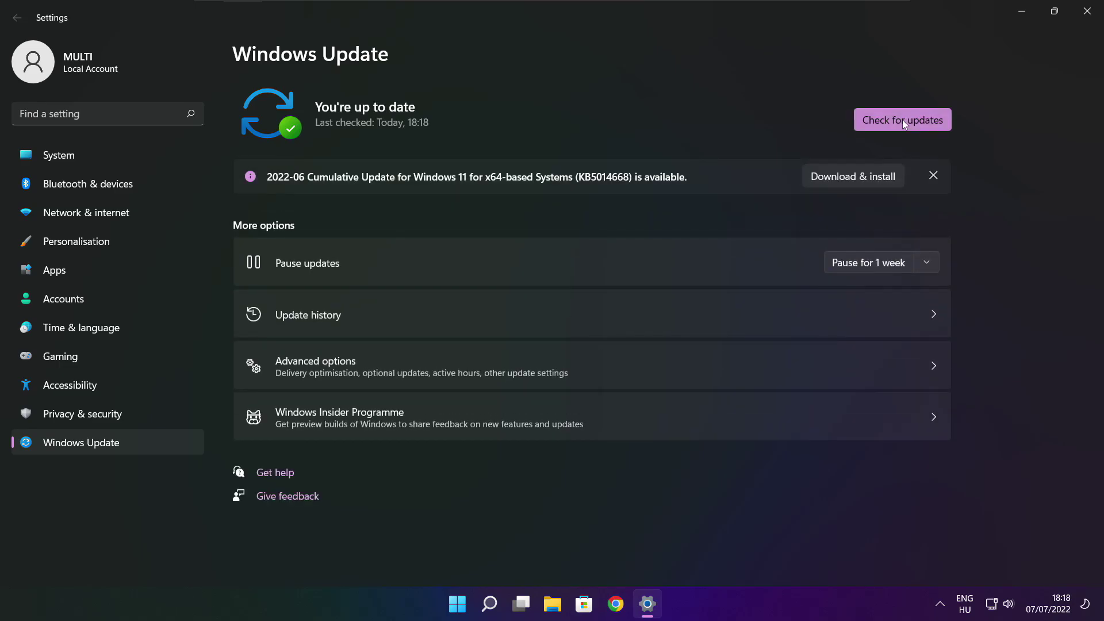
left_click(1086, 13)
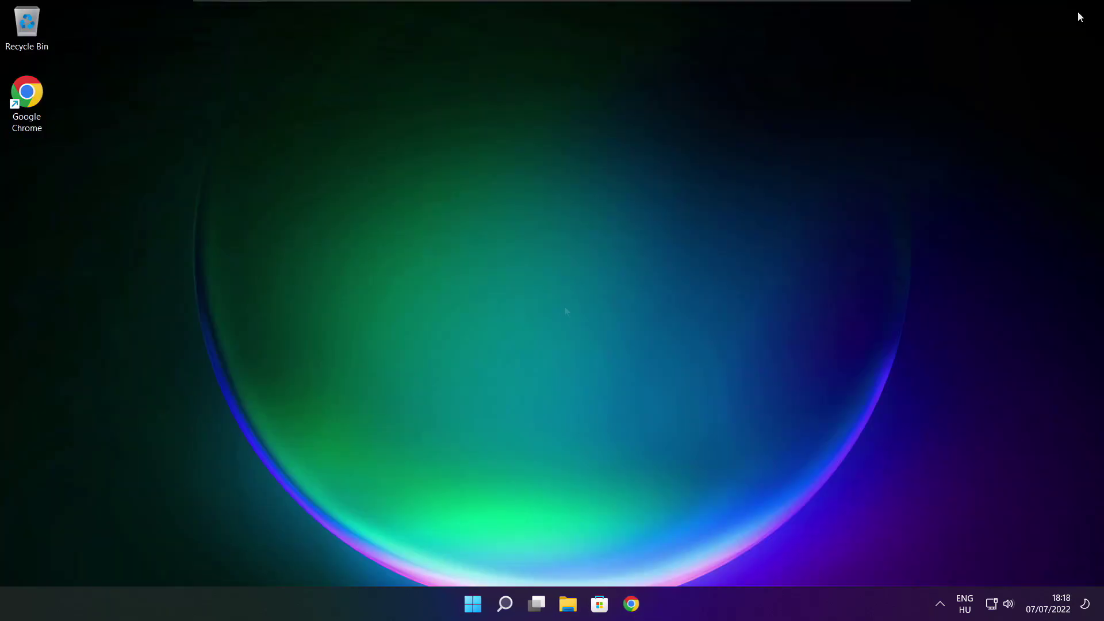
Download dxwebsetup.exe, the DirectX End-User Runtime Web Installer, from the Microsoft page in Chrome.
left_click(633, 606)
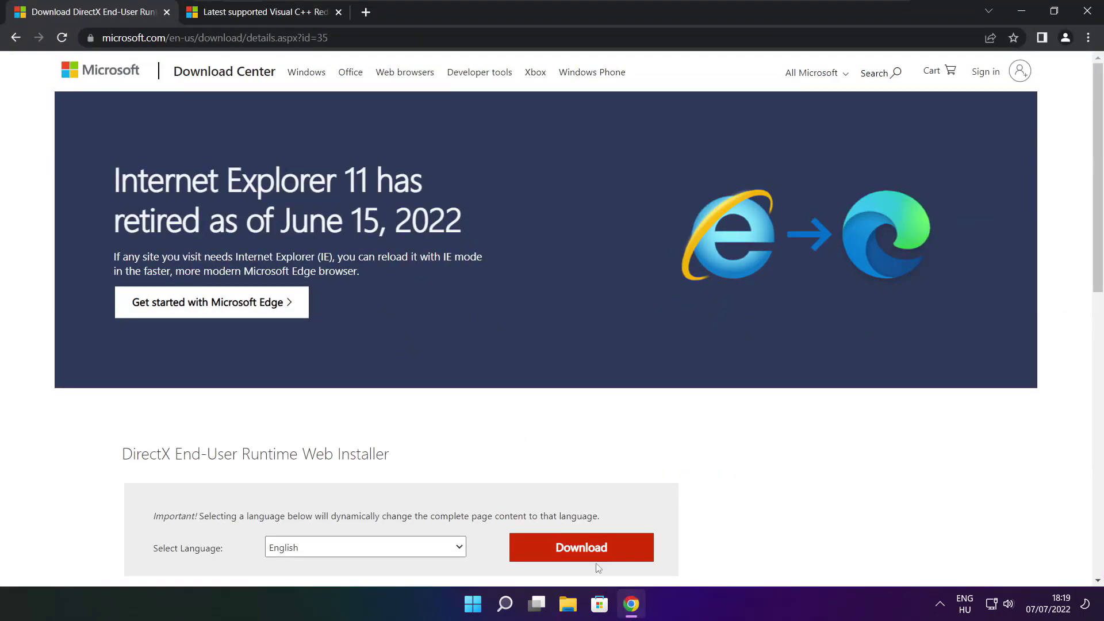
left_click(343, 38)
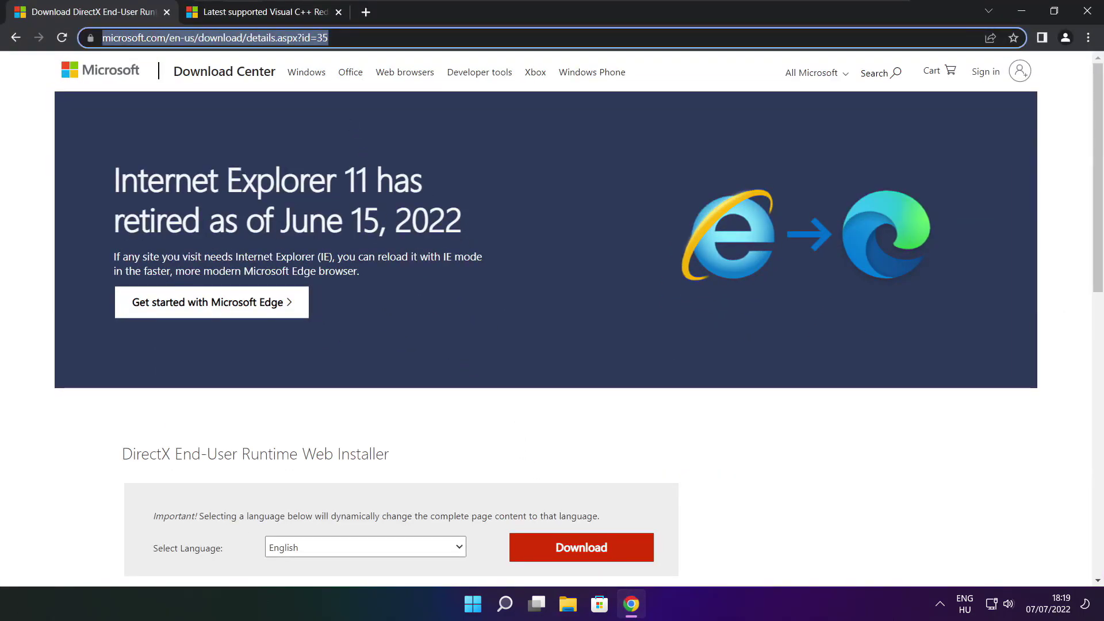
left_click(385, 38)
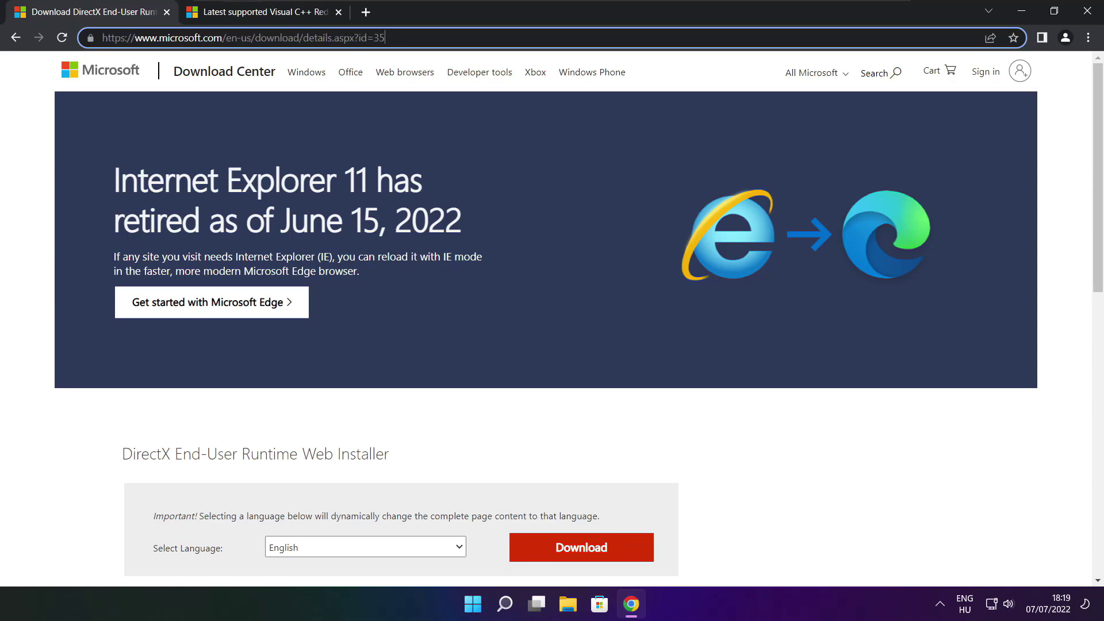
left_click(398, 416)
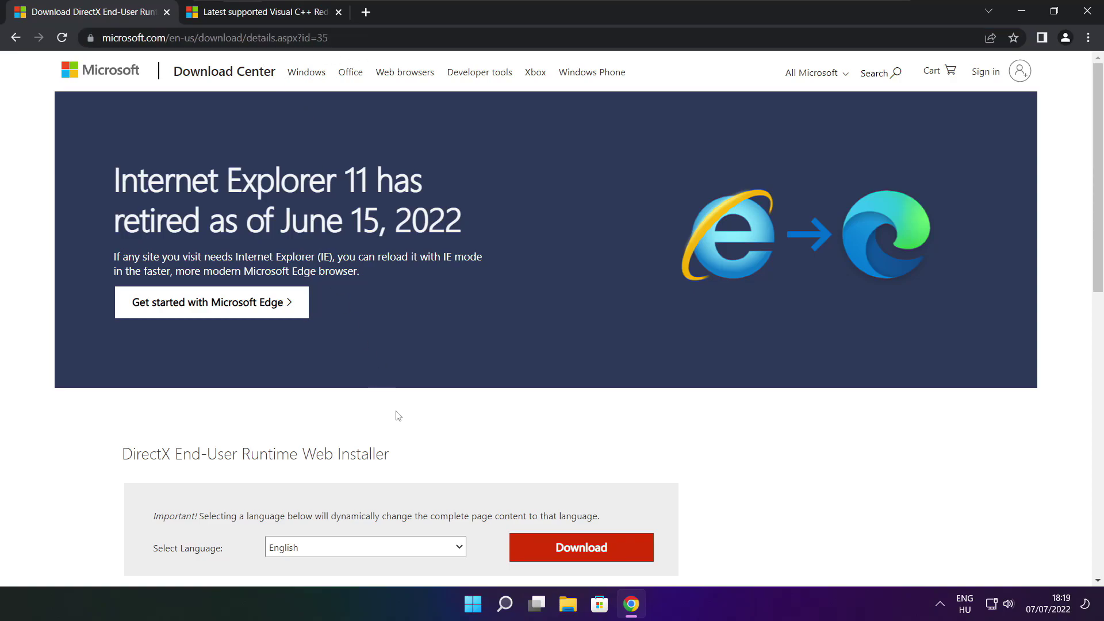
scroll(1095, 163, "down", 4)
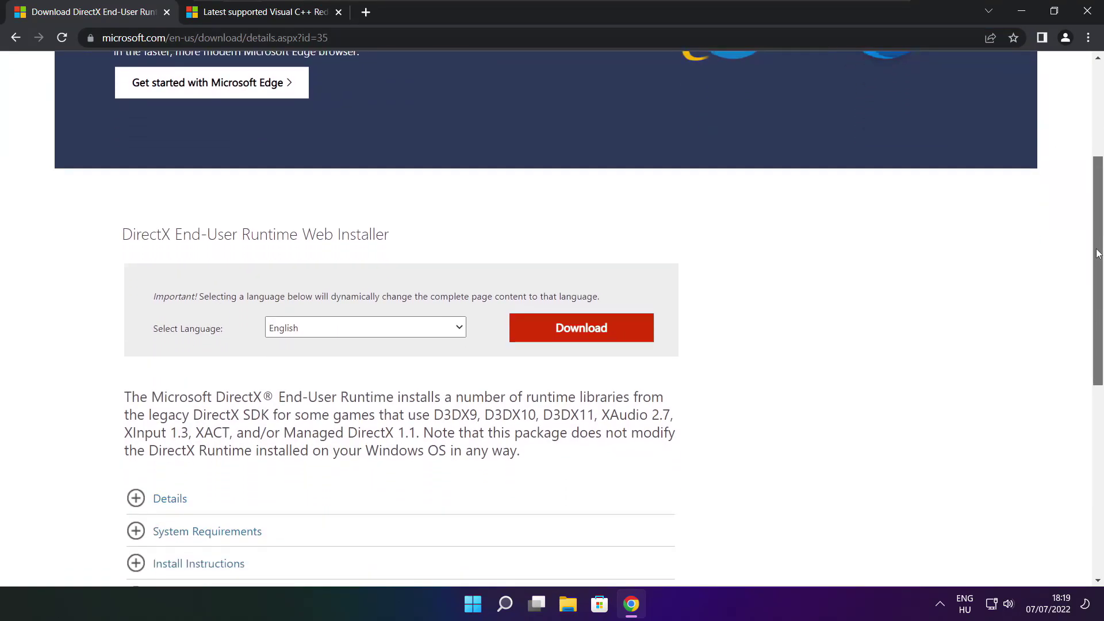
left_click_drag(412, 249, 470, 244)
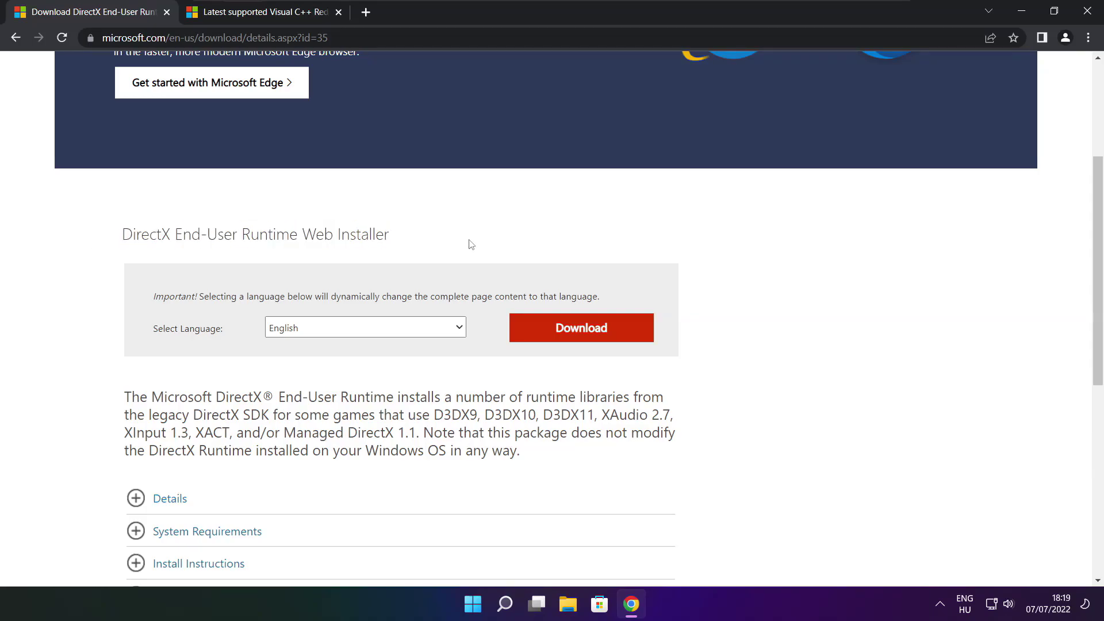
left_click(589, 331)
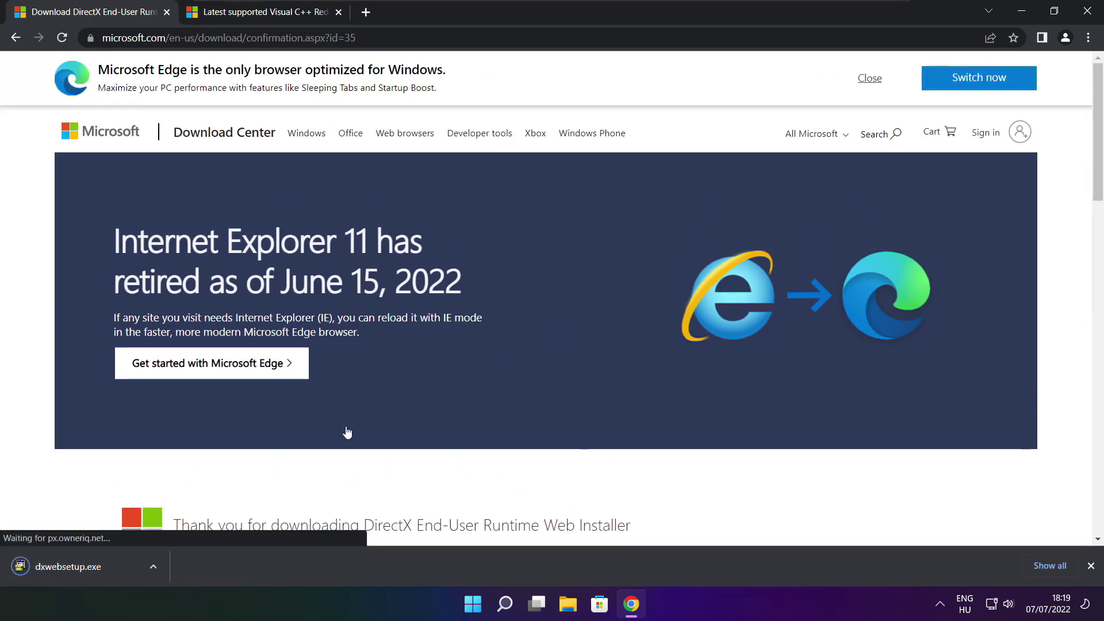
Run dxwebsetup.exe, accept the DirectX license and decline the Bing Bar offer.
left_click(104, 567)
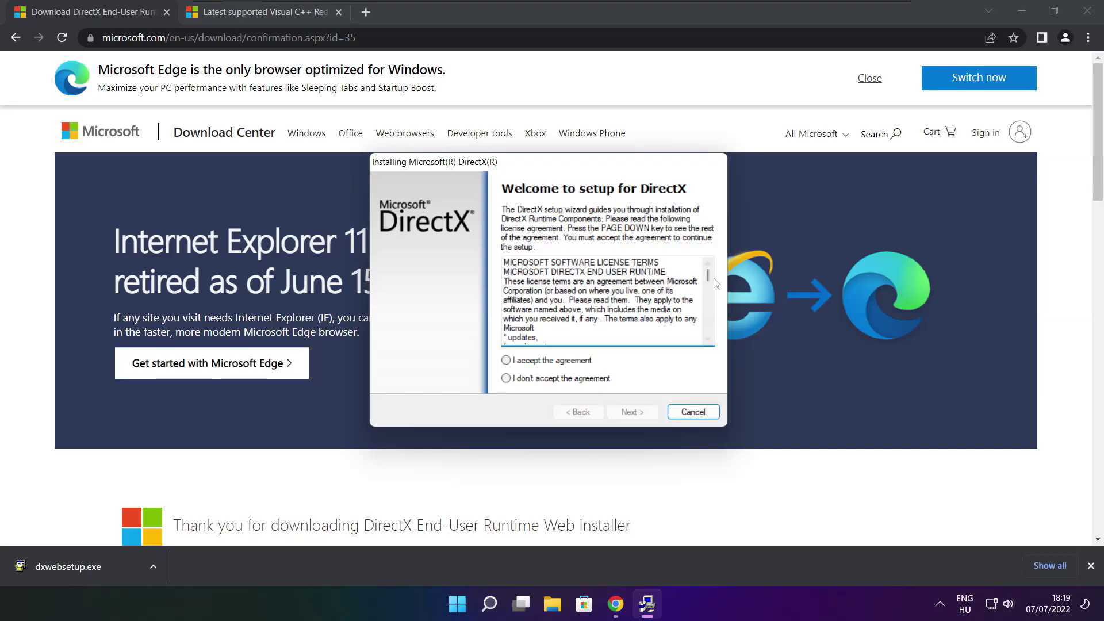
left_click_drag(707, 275, 708, 328)
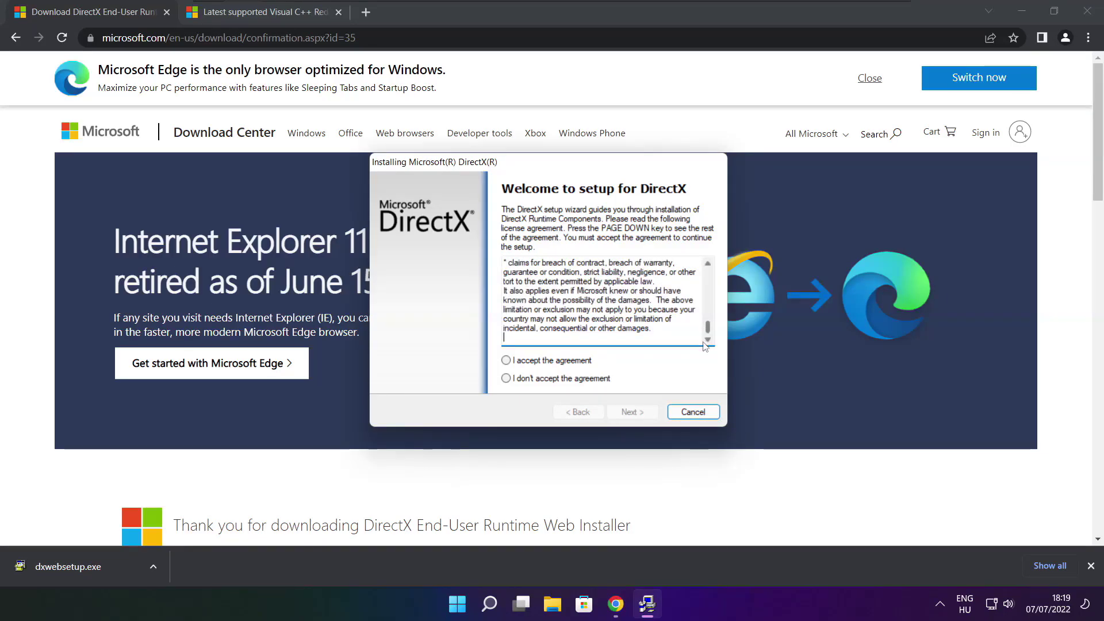
left_click(523, 361)
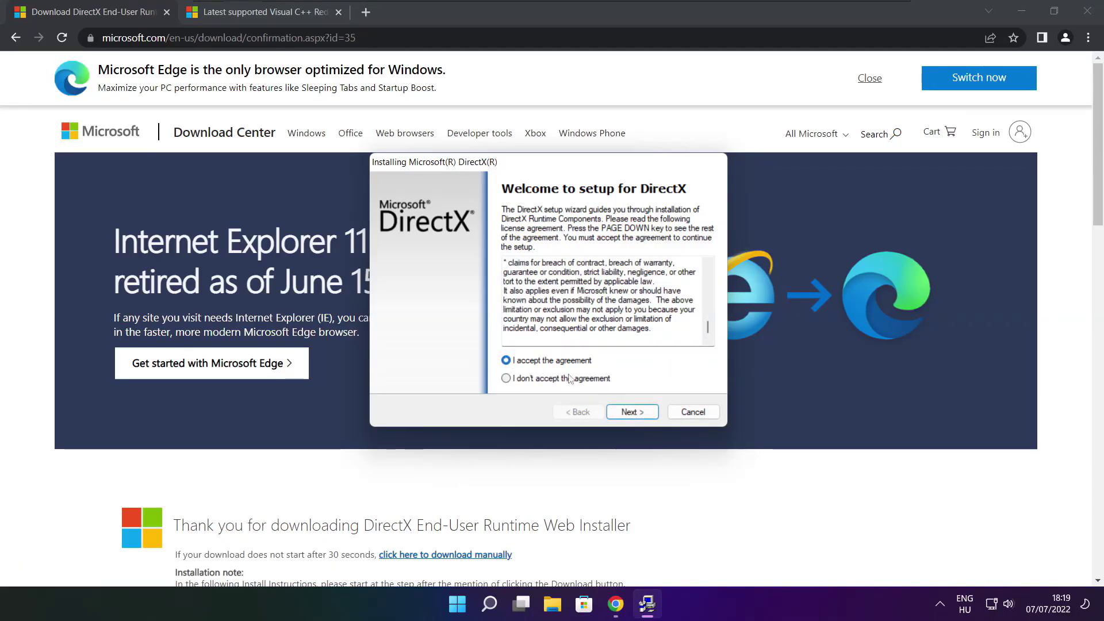
left_click(632, 412)
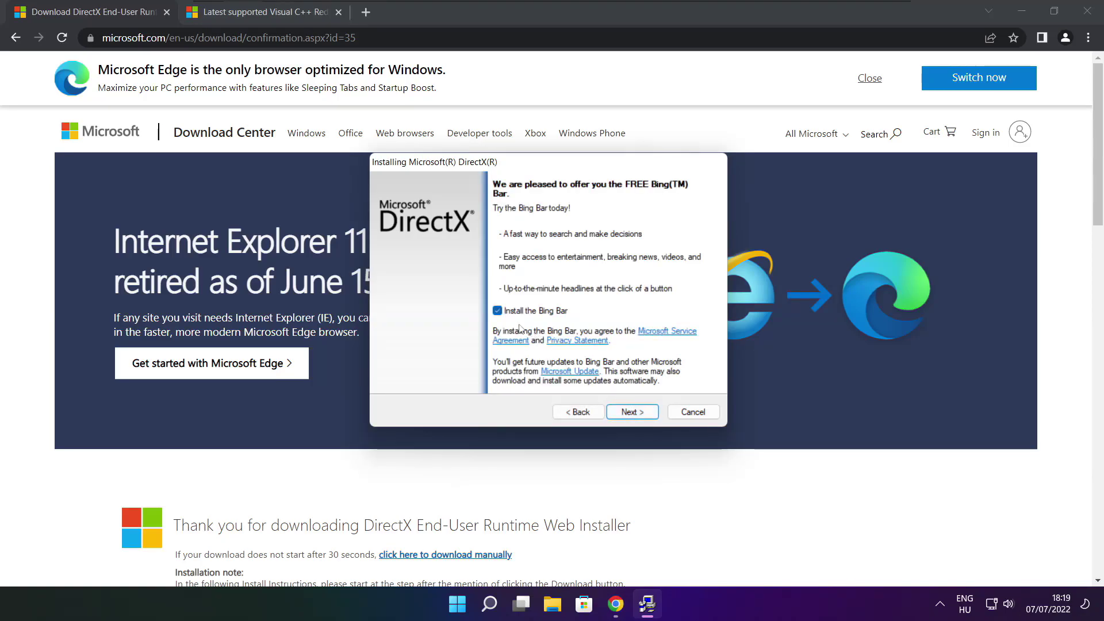
left_click(642, 415)
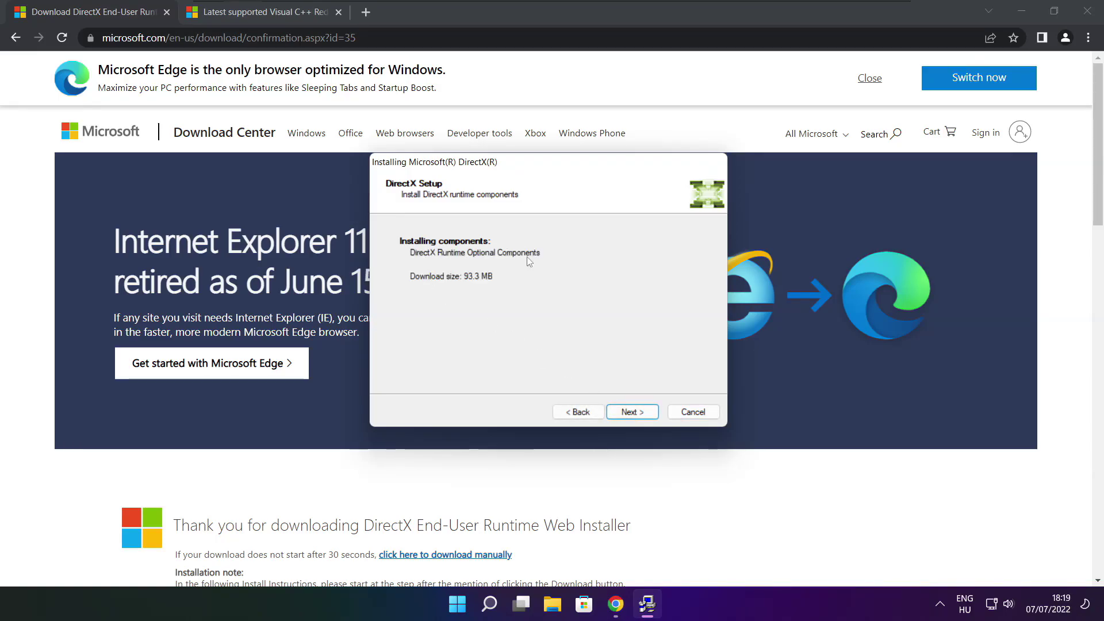
Install the DirectX Runtime Optional Components and finish the DirectX setup.
left_click(632, 414)
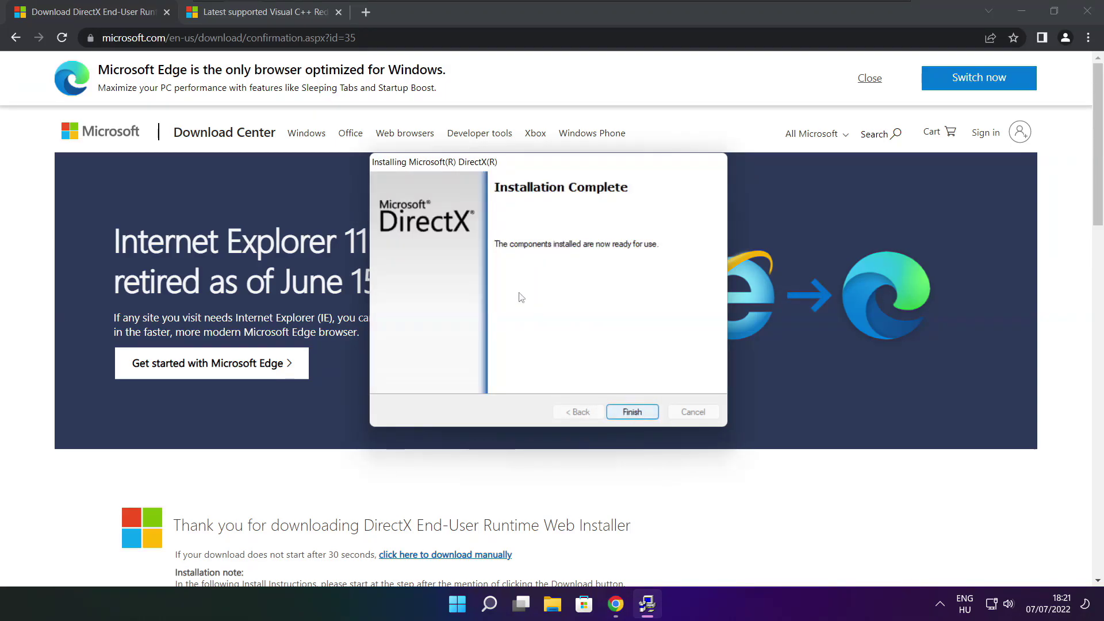
left_click(640, 414)
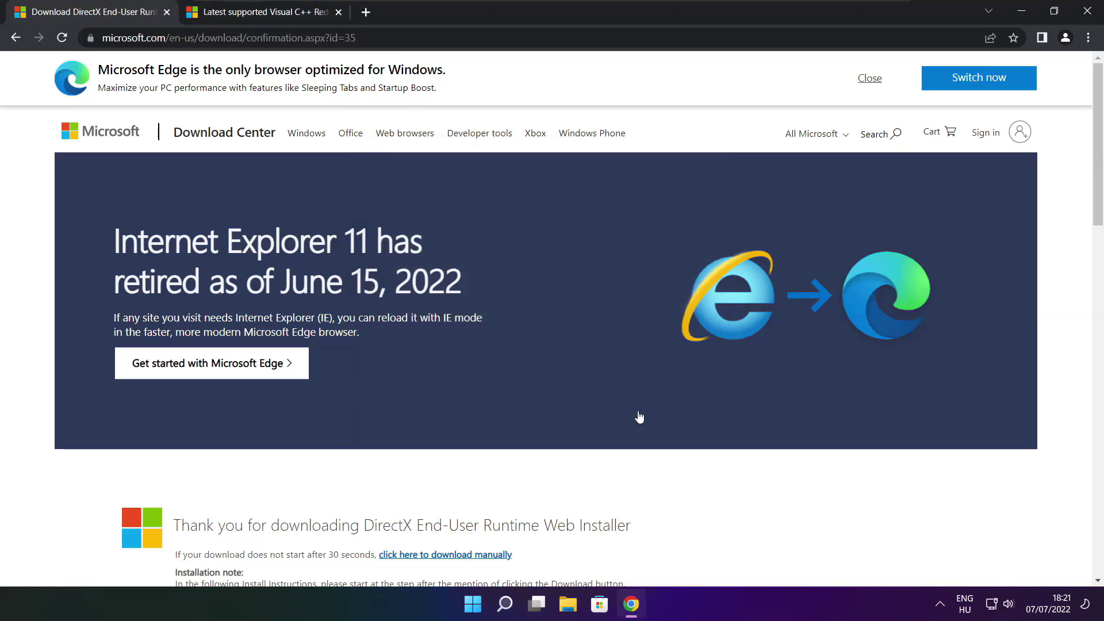
Close the DirectX tab and locate the Visual C++ 2015-2022 redistributable download table.
left_click(167, 12)
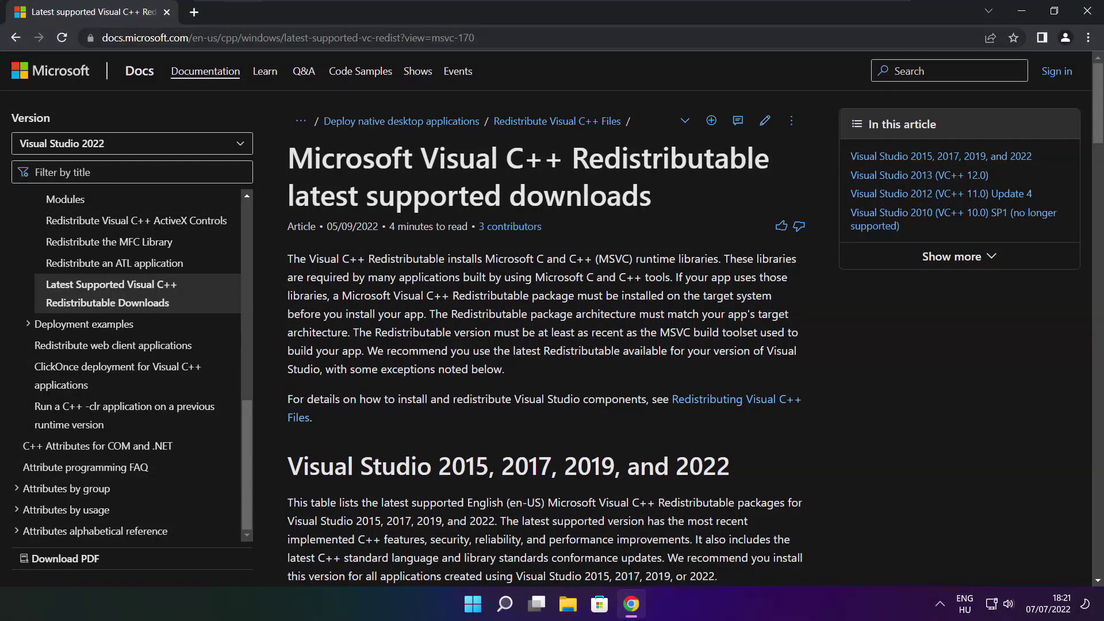
mouse_move(475, 38)
left_mouse_down()
mouse_move(102, 38)
mouse_move(476, 37)
left_mouse_up()
left_click(547, 70)
scroll(1099, 108, "down", 6)
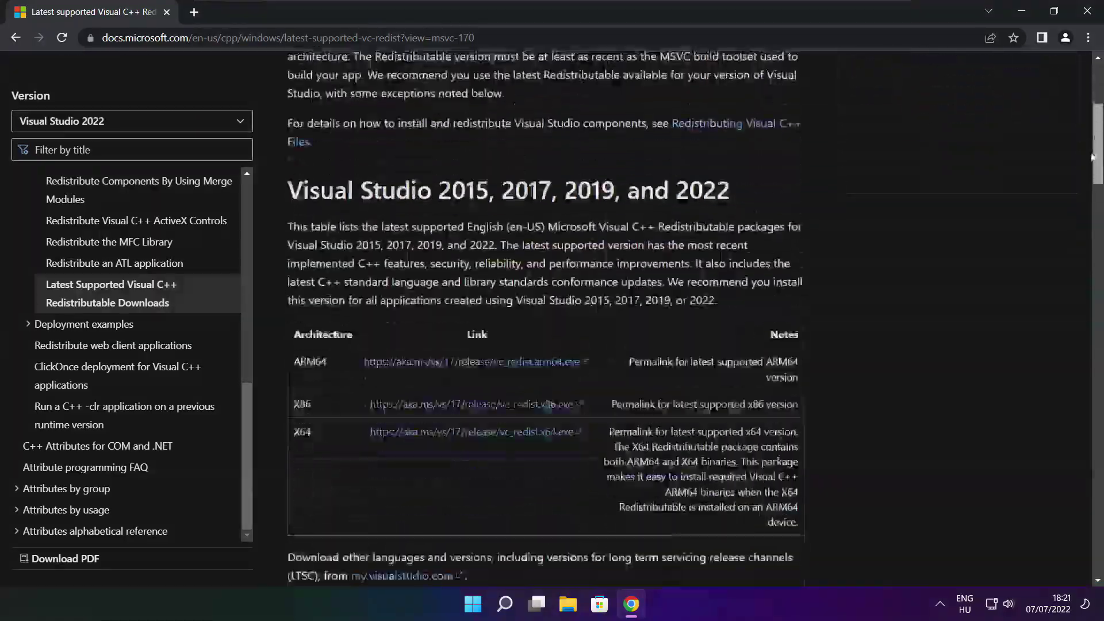
scroll(803, 209, "up", 1)
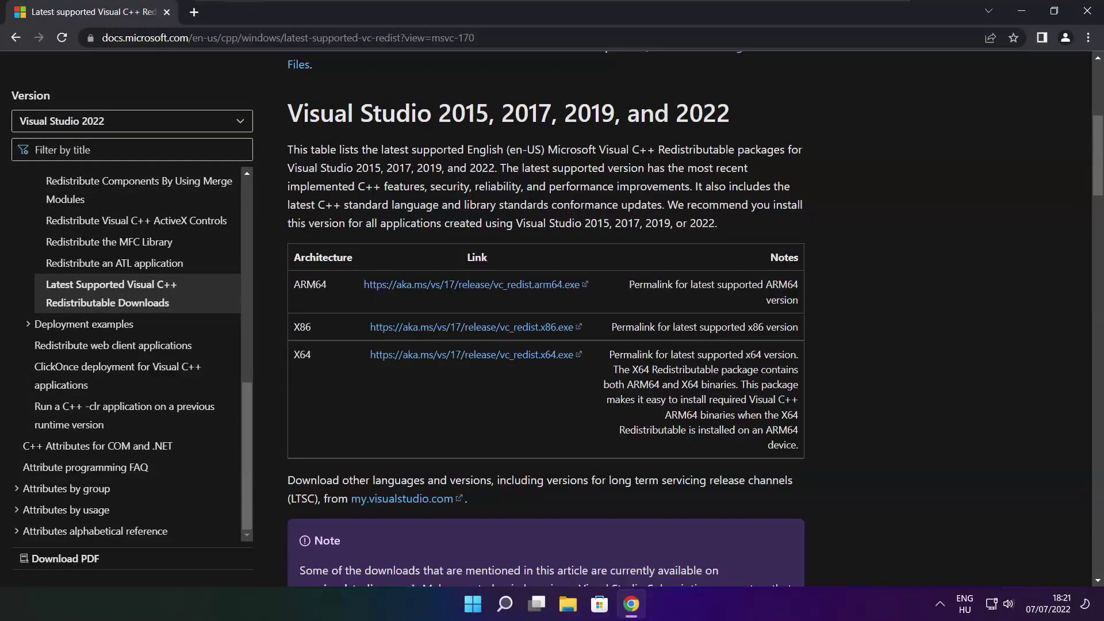
left_click_drag(292, 284, 742, 396)
left_click(742, 396)
Download the ARM64, x86 and x64 Visual C++ redistributables.
left_click(457, 285)
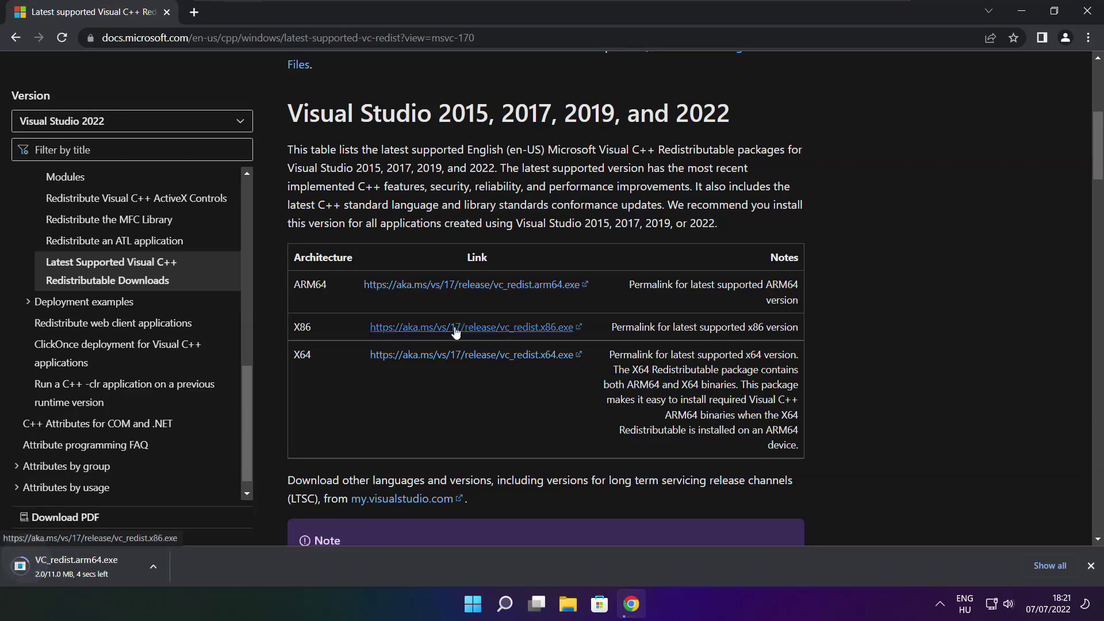
left_click(455, 327)
left_click(454, 355)
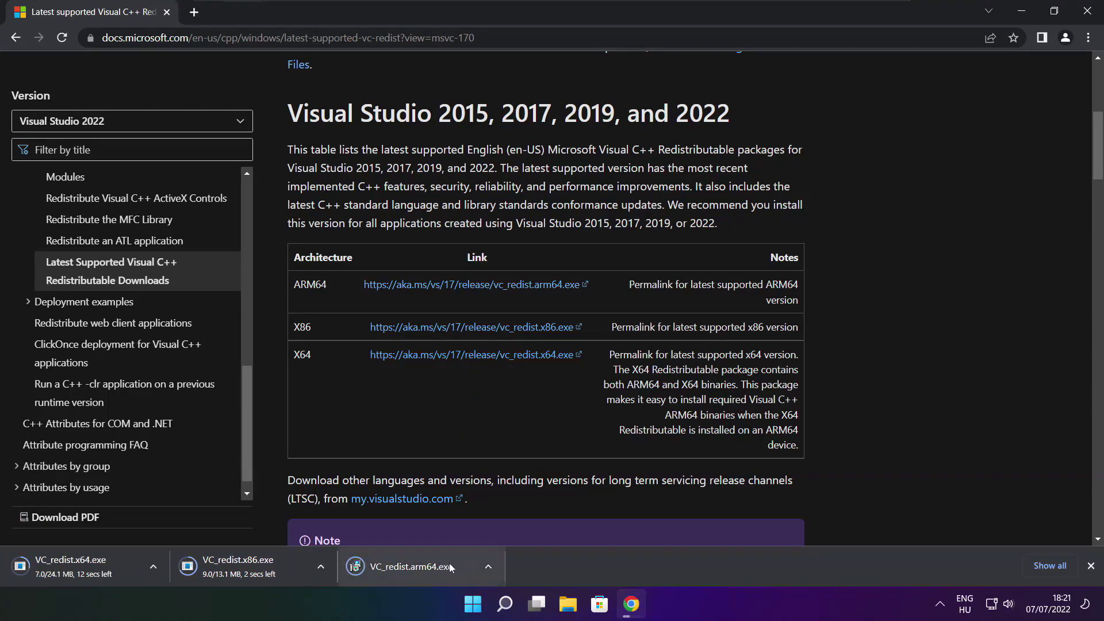
Run VC_redist.arm64.exe with the license accepted, then close it after Setup Failed.
left_click(419, 568)
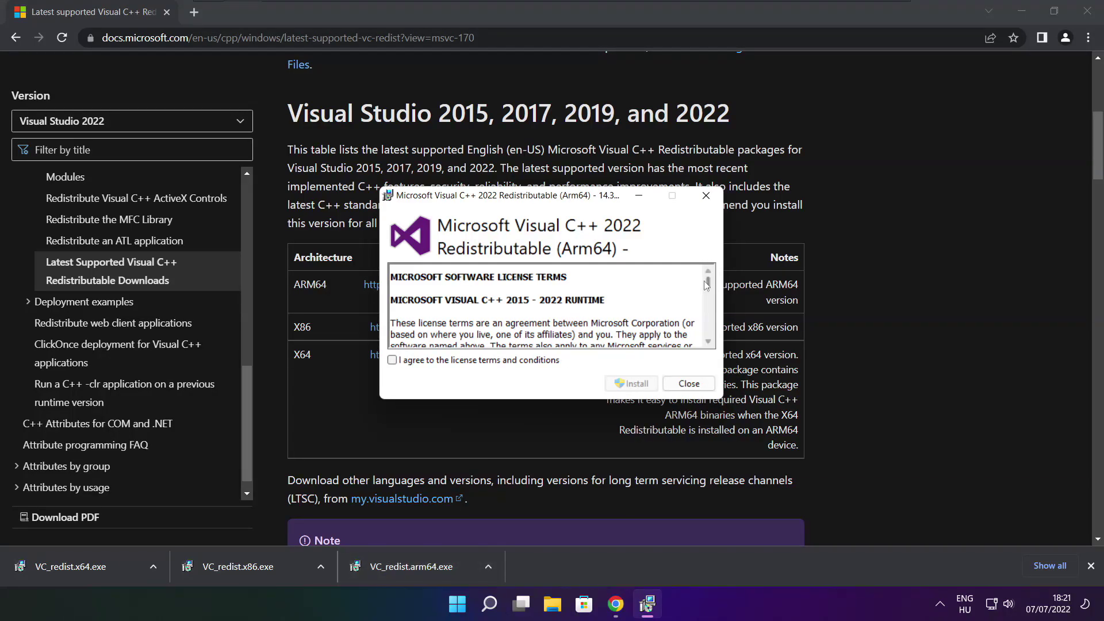
left_click_drag(706, 286, 710, 303)
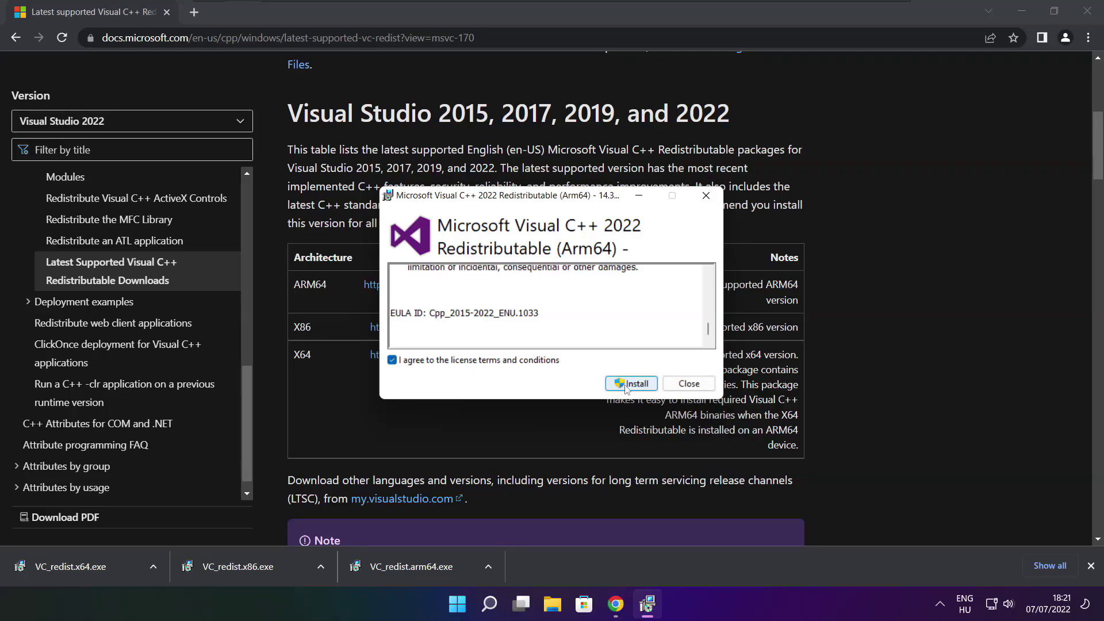
left_click(628, 383)
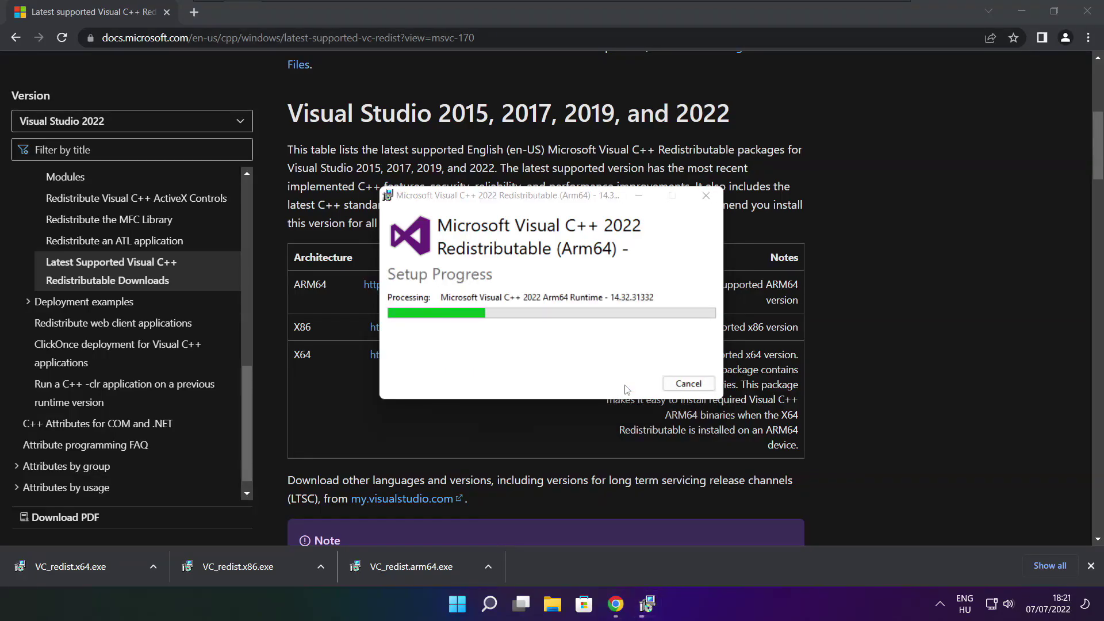
left_click(664, 389)
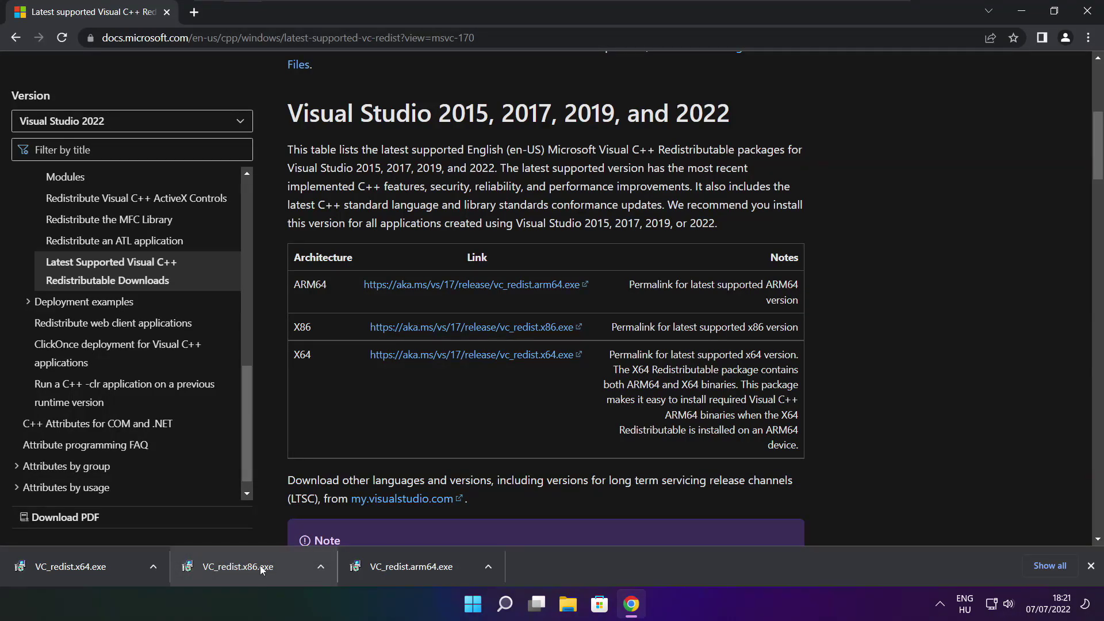
Run VC_redist.x86.exe, accept the license, and install x86 Redistributable 14.32.31332 until Setup Successful.
left_click(260, 564)
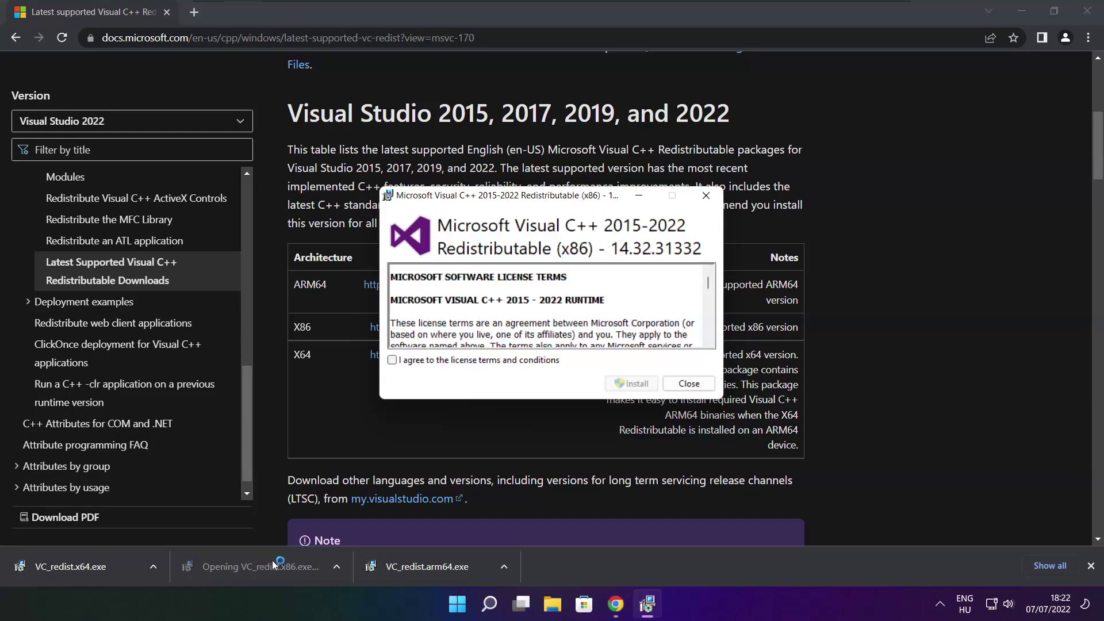
left_click_drag(708, 285, 707, 332)
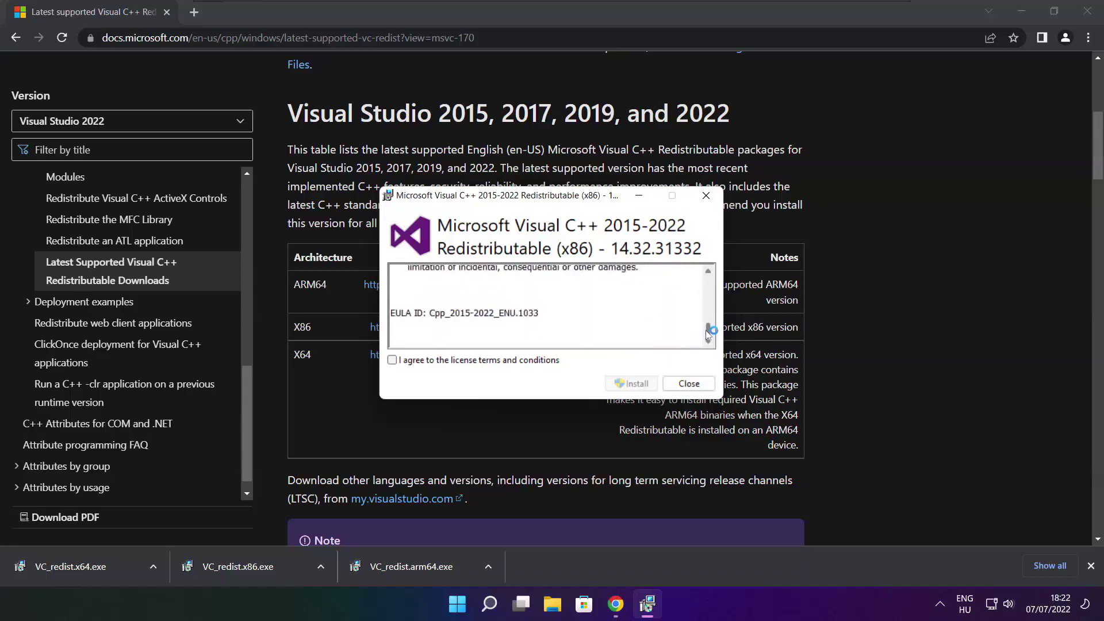
left_click(393, 361)
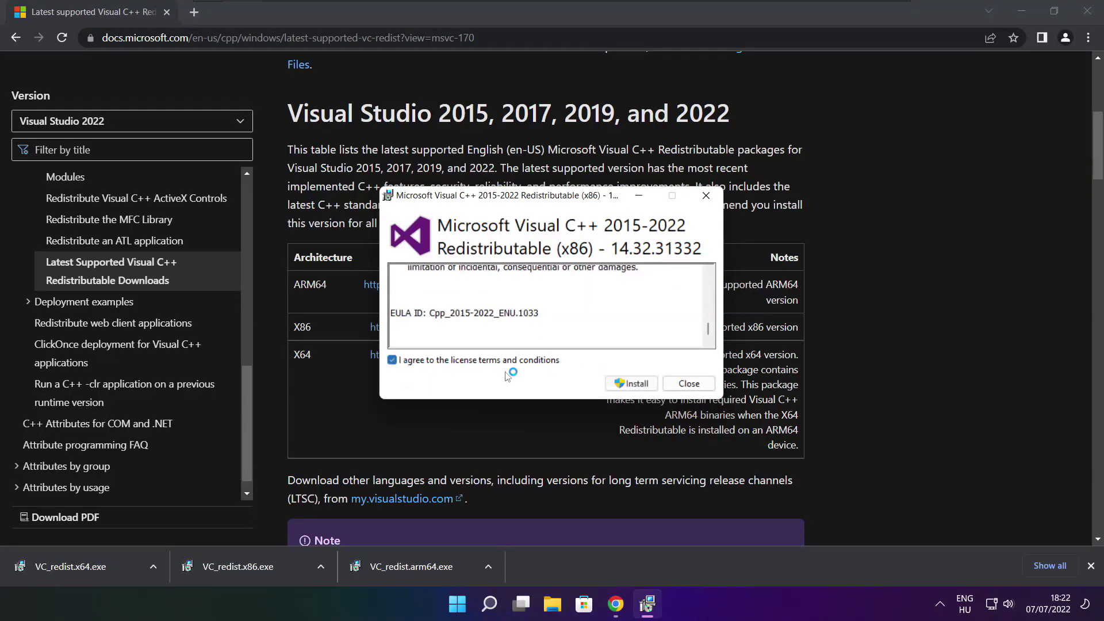
left_click(631, 384)
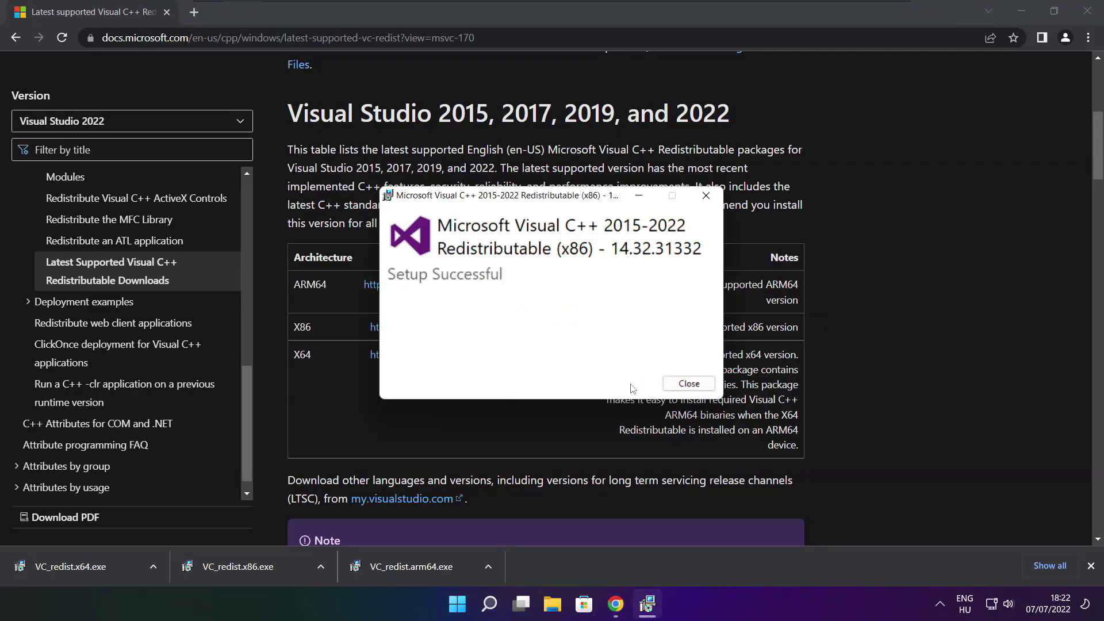
left_click(688, 383)
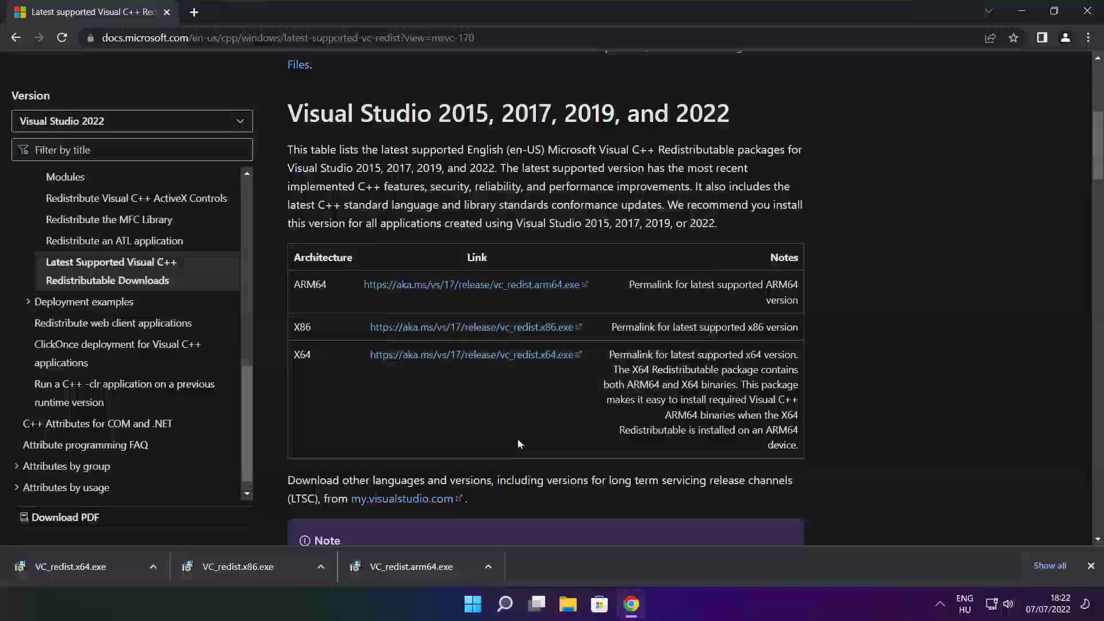
Run VC_redist.x64.exe and install x64 Redistributable 14.32.31332, closing it after Setup Successful.
left_click(95, 566)
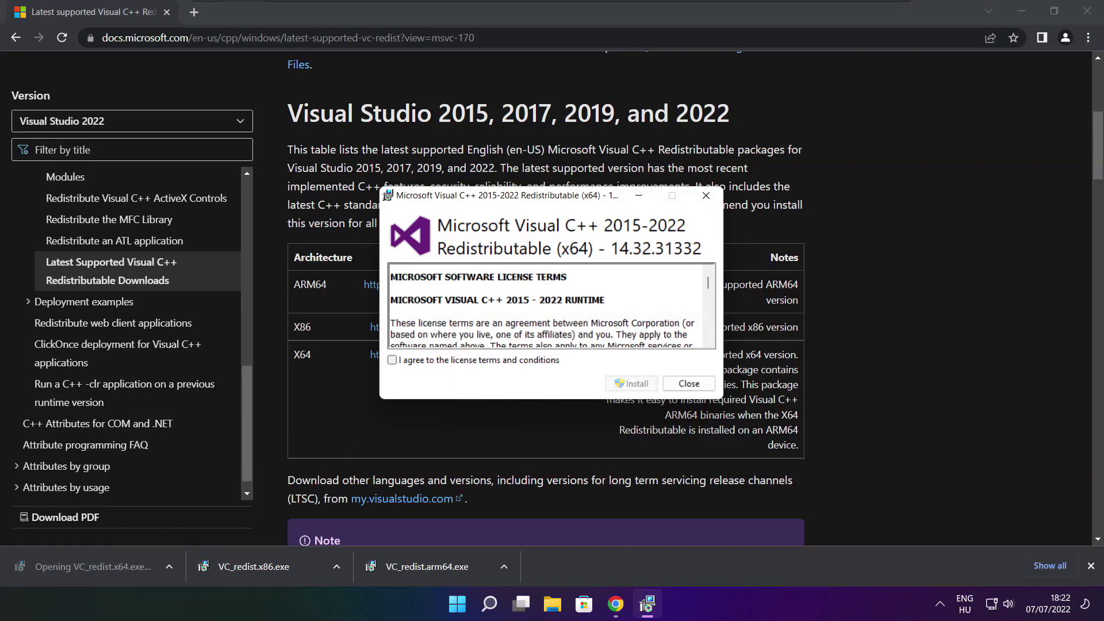
left_click_drag(708, 283, 708, 332)
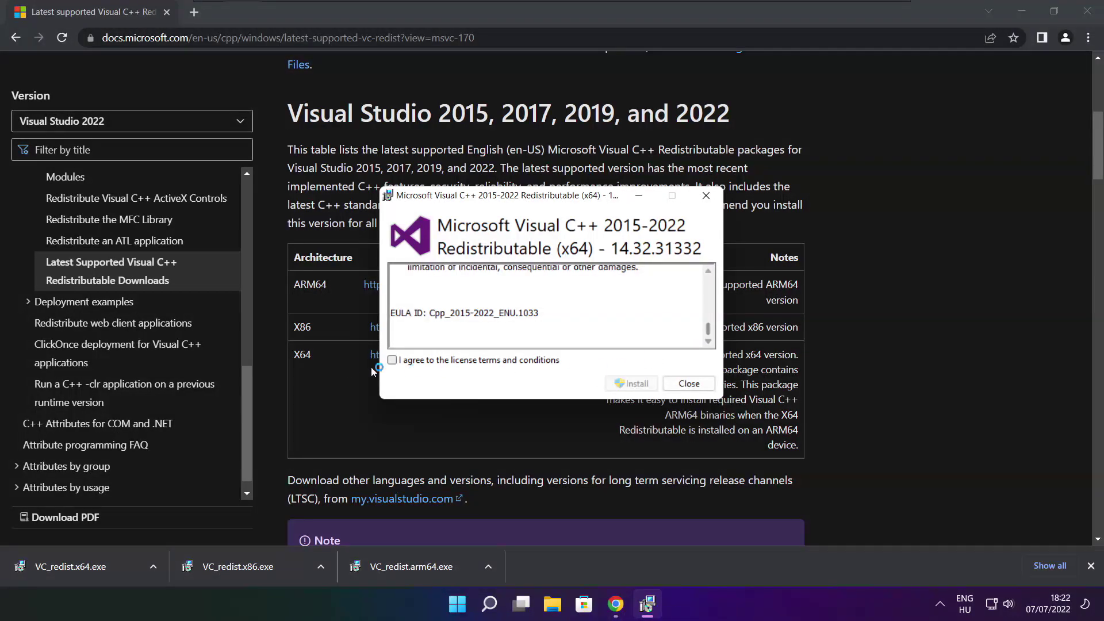
left_click(627, 382)
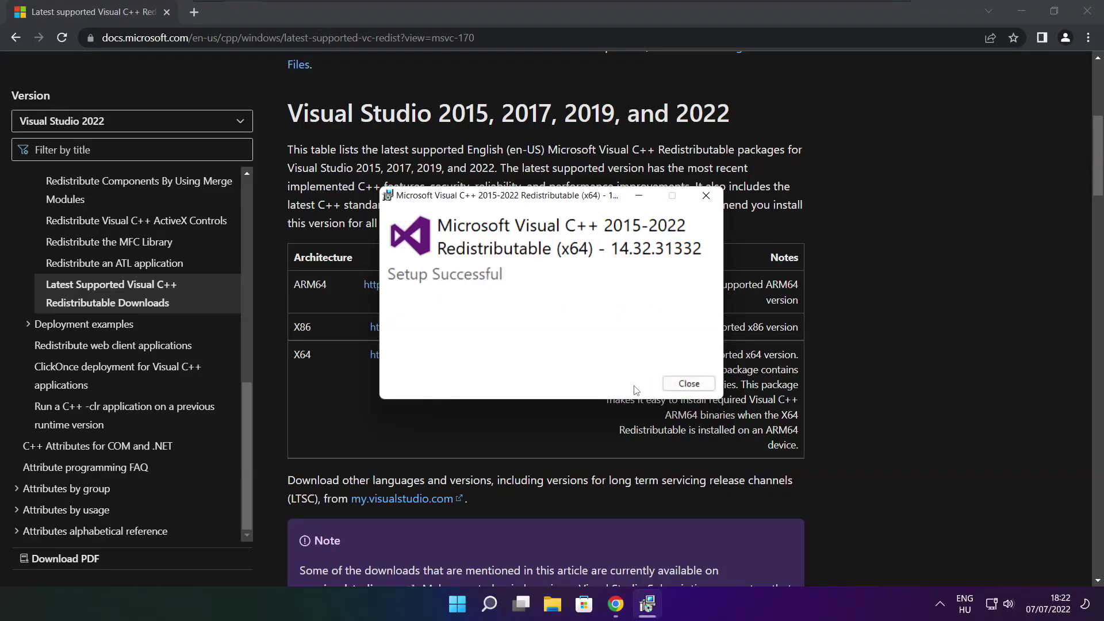
left_click(690, 384)
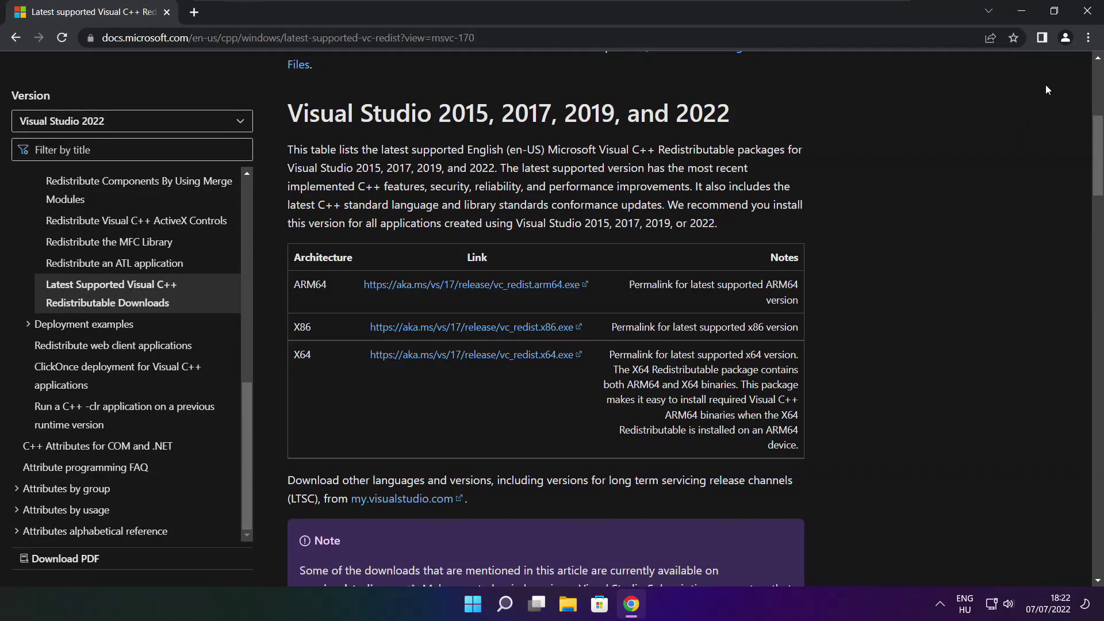
Close Chrome and bring up the Start menu's power options: Sleep, Shut down and Restart.
left_click(1088, 14)
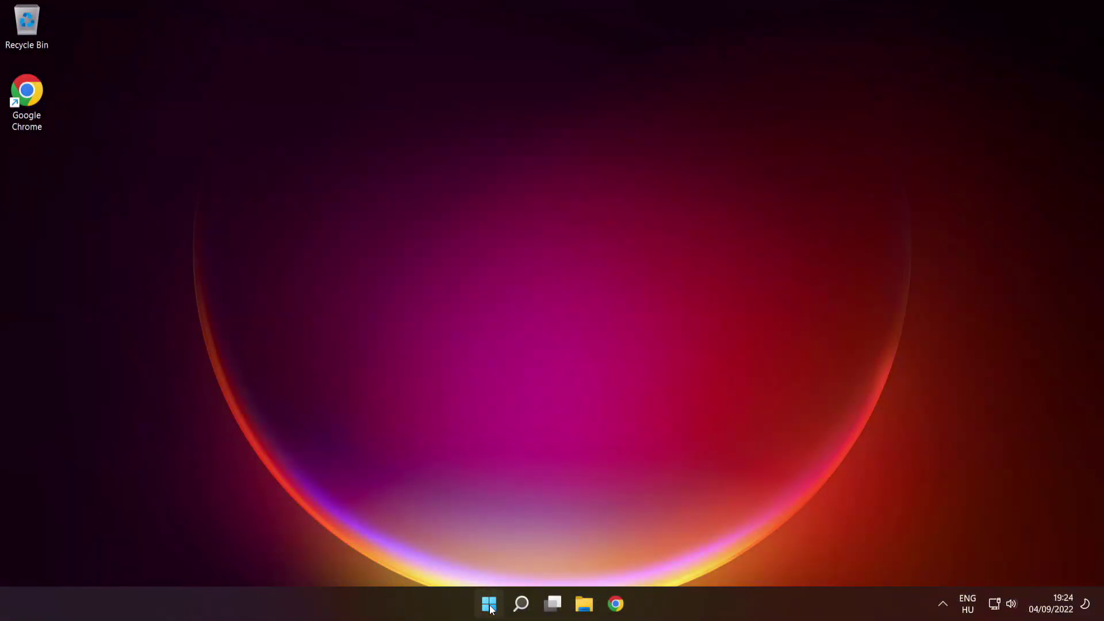
left_click(489, 603)
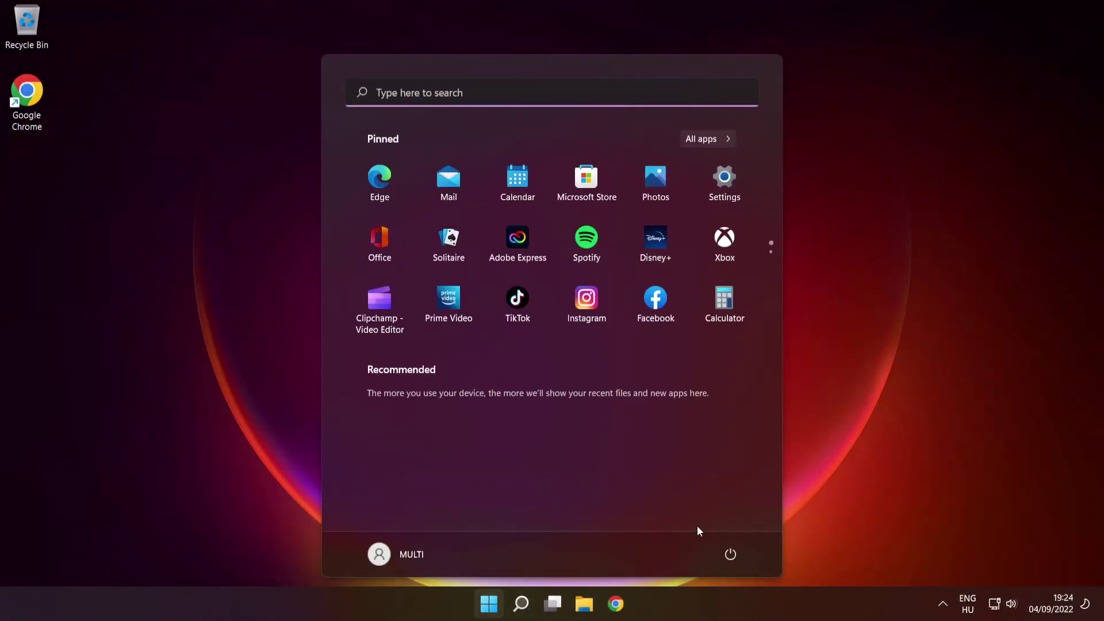
left_click(732, 554)
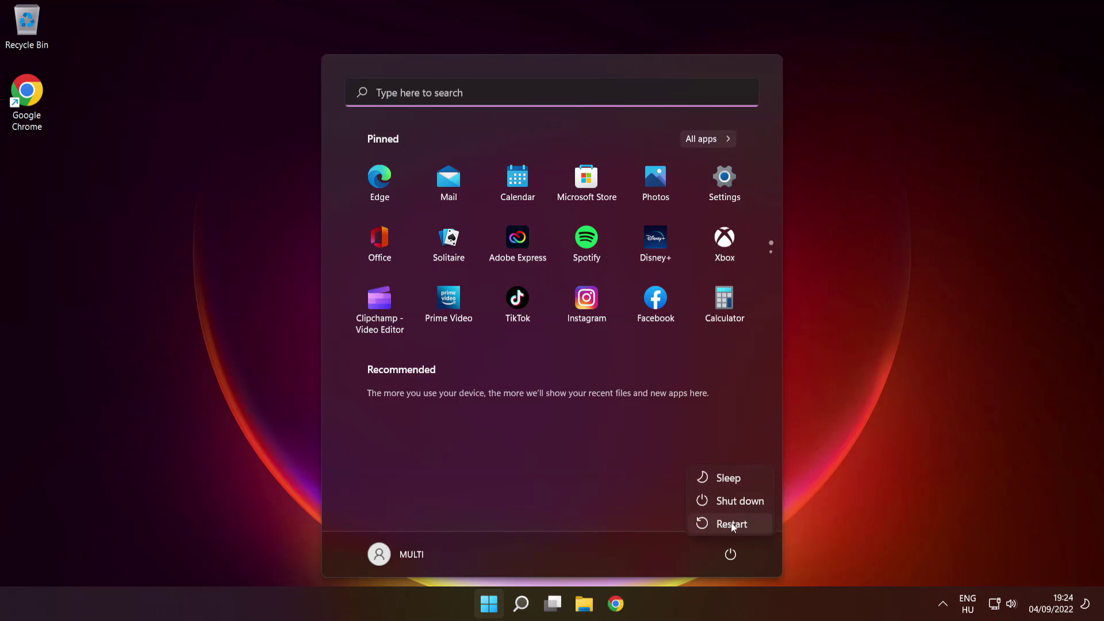